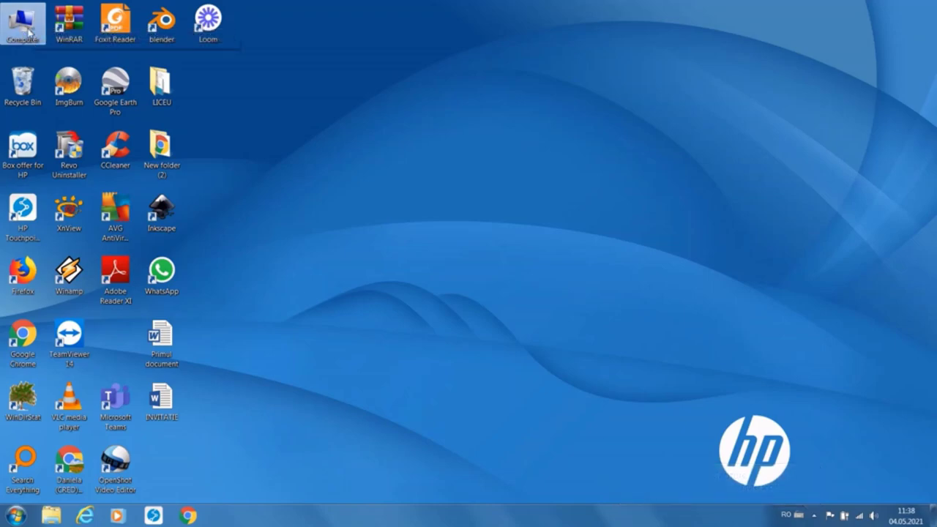
Step: Open Local Disk (D:) from Computer and create a folder named Scoala there
{"action": "double_click", "coordinate": [27, 29]}
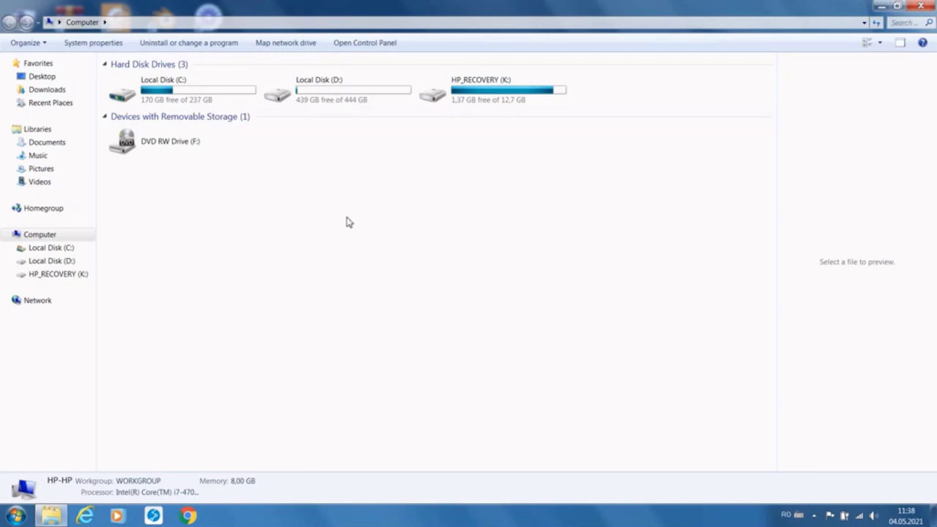
{"action": "left_click", "coordinate": [331, 103]}
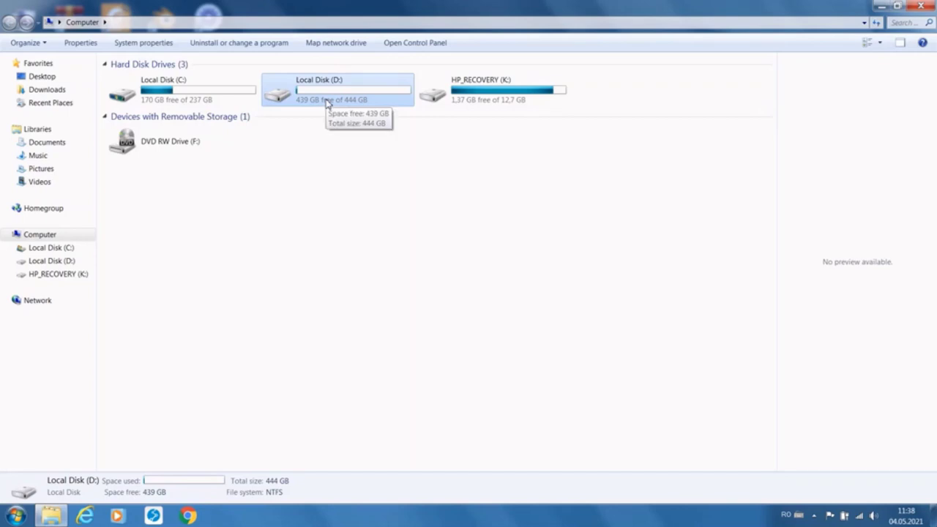
{"action": "double_click", "coordinate": [326, 103]}
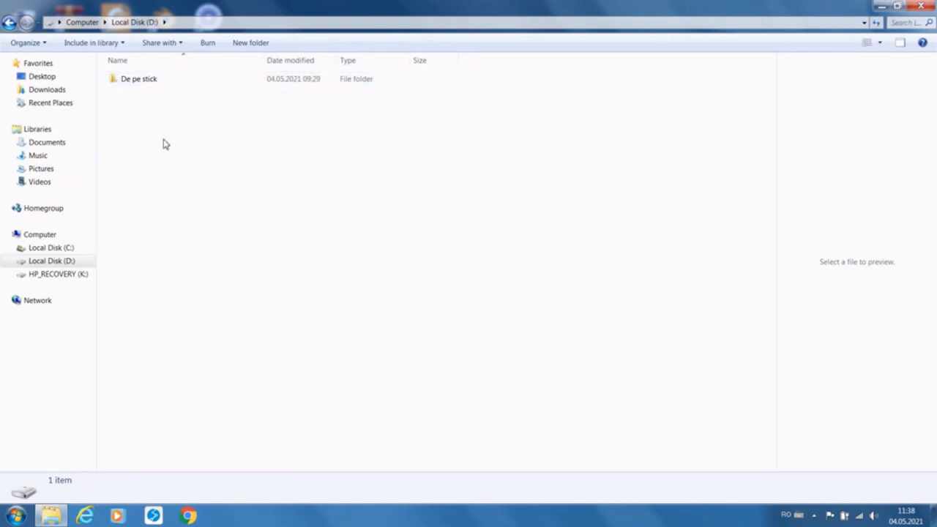
{"action": "left_click", "coordinate": [251, 47]}
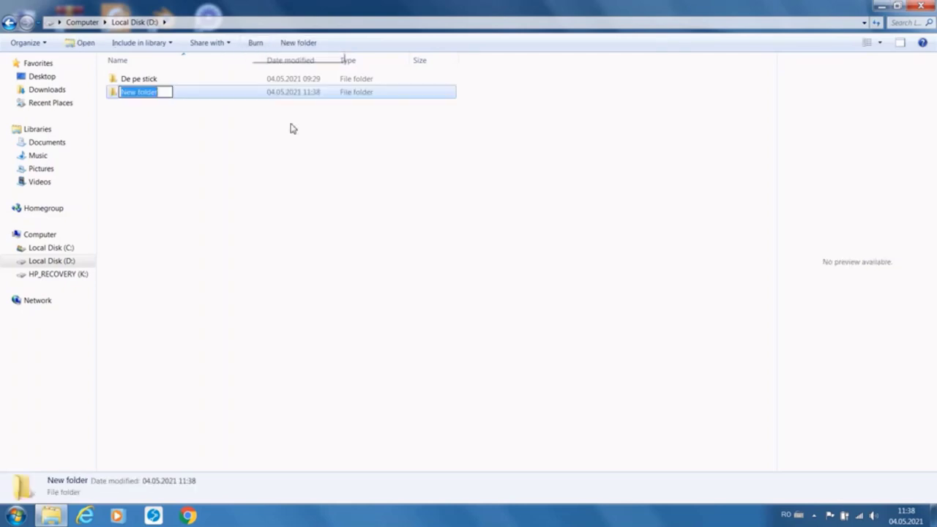
{"action": "type", "text": "Scoala"}
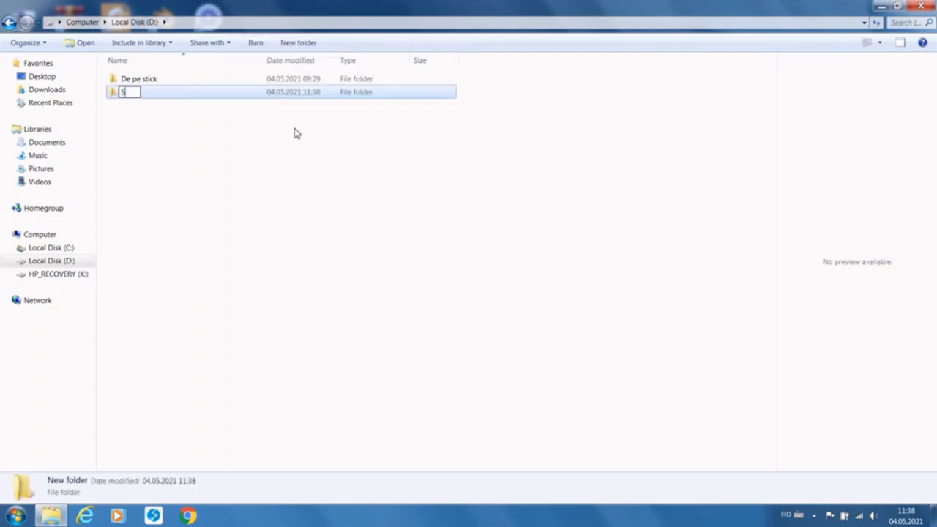
{"action": "left_click", "coordinate": [297, 133]}
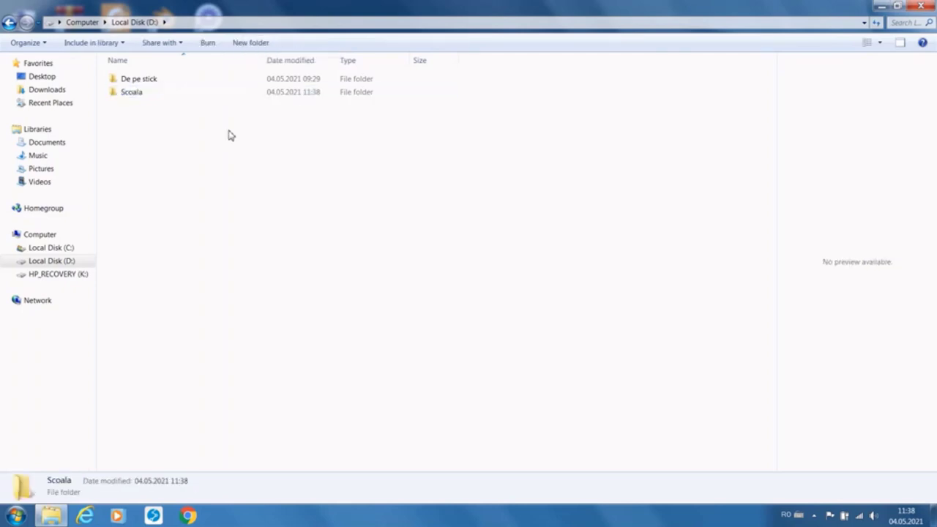
Step: Open the Scoala folder and create a subfolder named TIC inside it
{"action": "left_click", "coordinate": [137, 99]}
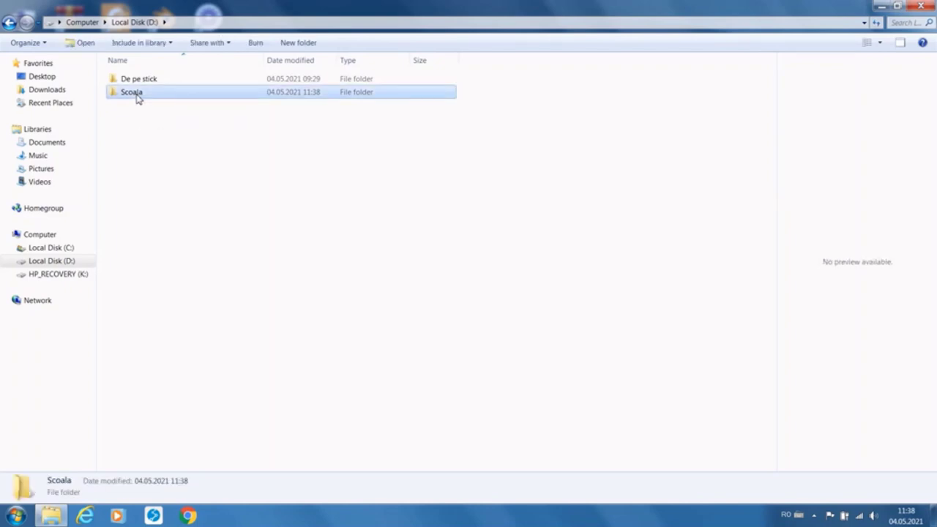
{"action": "double_click", "coordinate": [137, 99]}
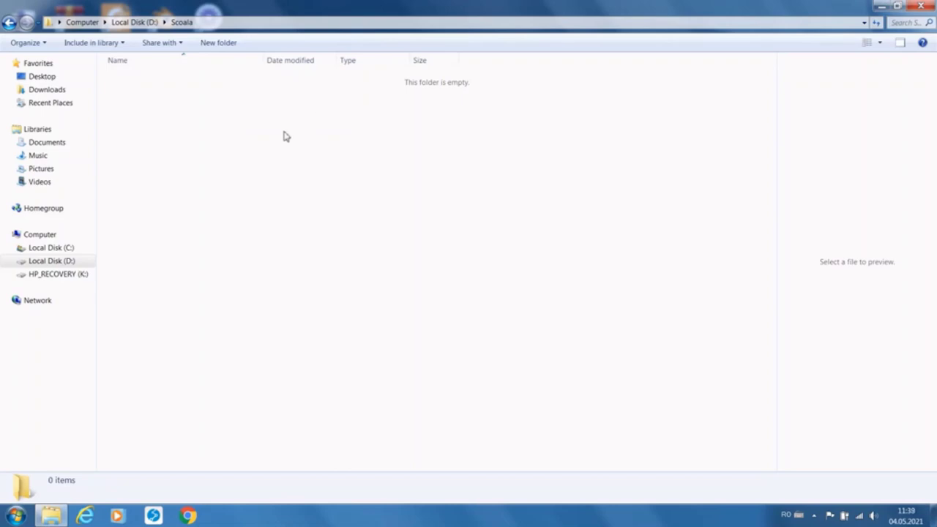
{"action": "right_click", "coordinate": [243, 130]}
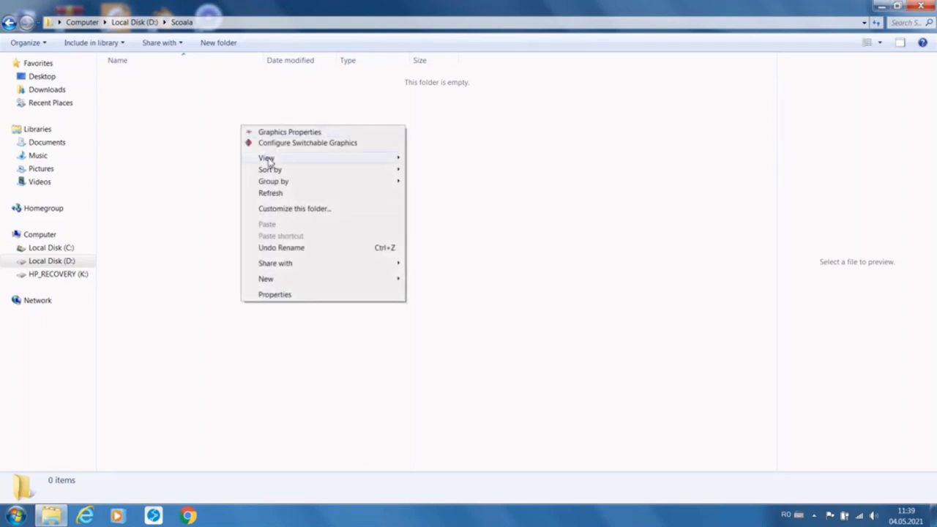
{"action": "mouse_move", "coordinate": [278, 282]}
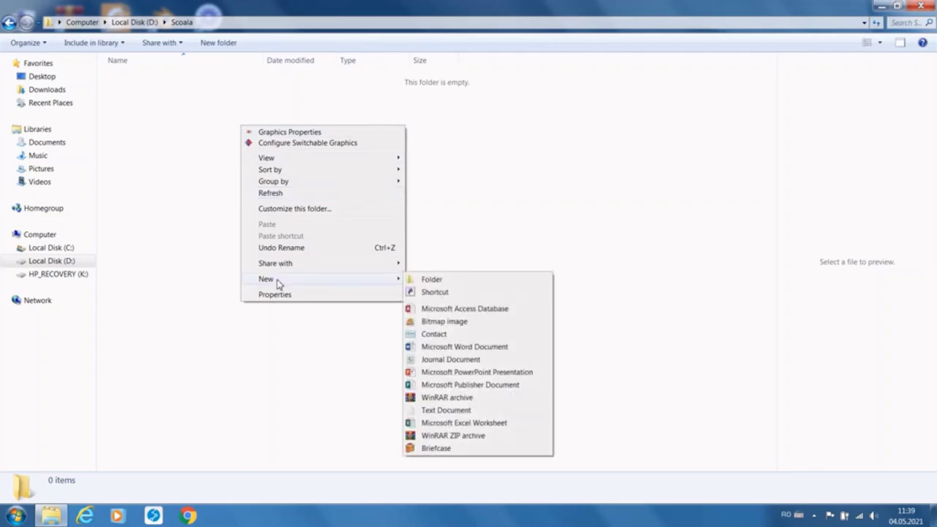
{"action": "left_click", "coordinate": [435, 281]}
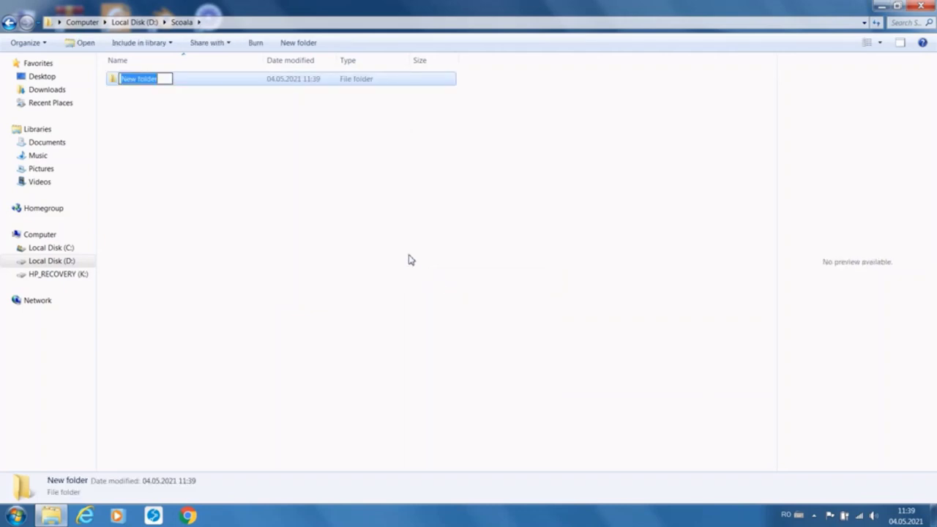
{"action": "type", "text": "TIC"}
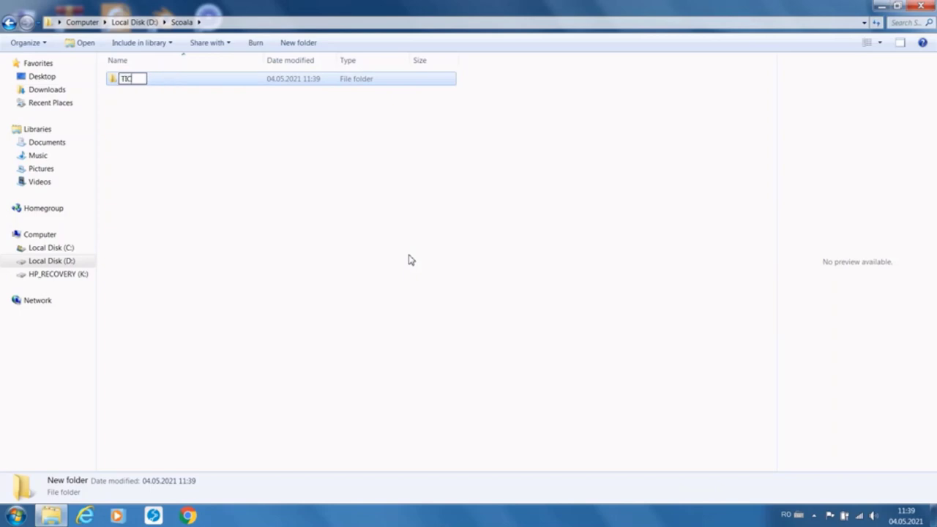
{"action": "left_click", "coordinate": [410, 260]}
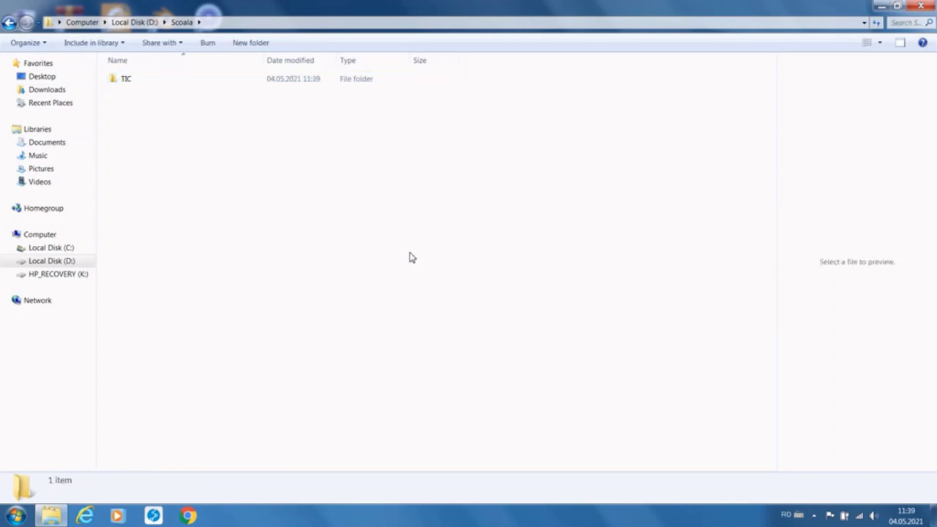
Step: Create a second subfolder named Informatica inside Scoala
{"action": "left_click", "coordinate": [252, 45]}
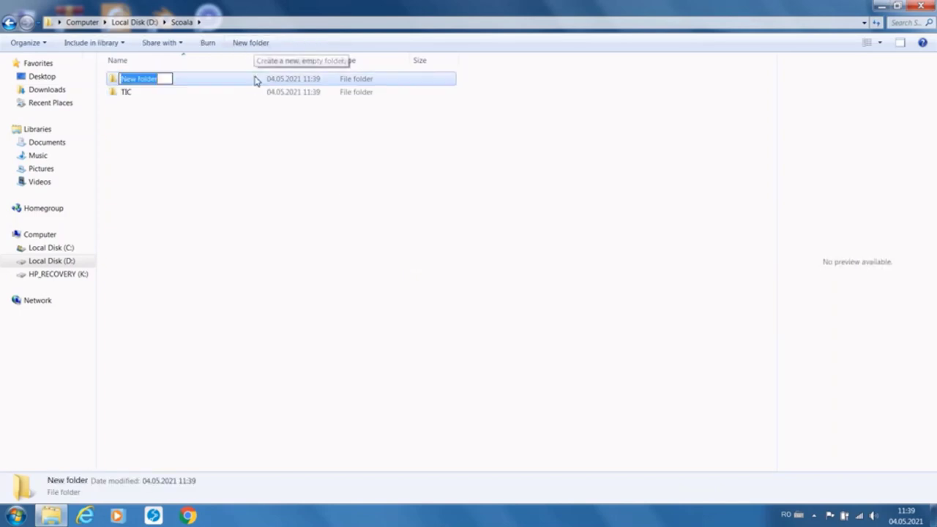
{"action": "type", "text": "Sc"}
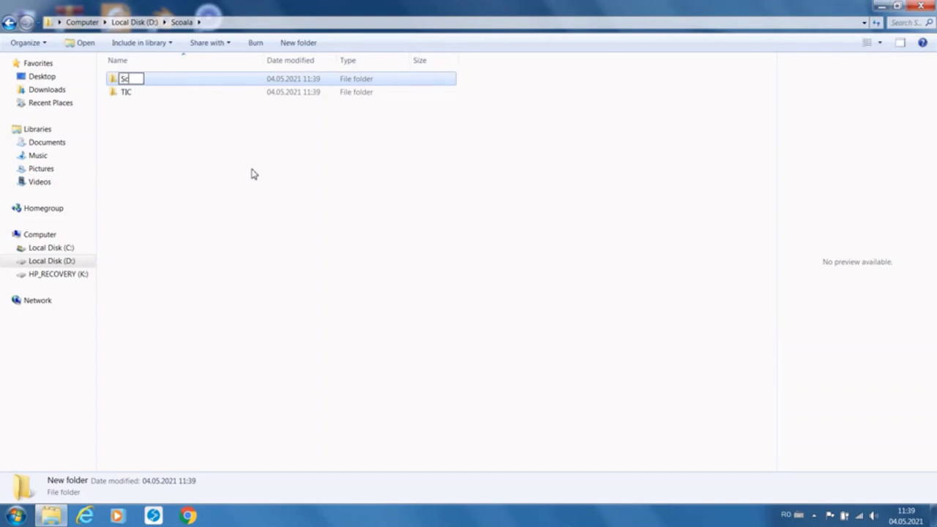
{"action": "key", "text": "BackSpace"}
{"action": "key", "text": "BackSpace"}
{"action": "type", "text": "Informatica"}
{"action": "left_click", "coordinate": [235, 192]}
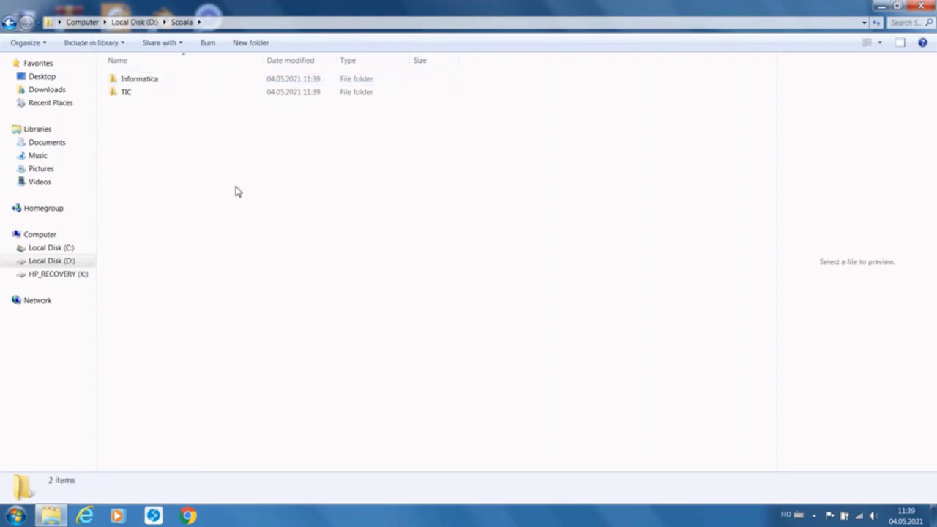
Step: Go up to Local Disk (D:), return through Scoala into TIC, and create a subfolder named Componente calculator
{"action": "left_click", "coordinate": [138, 23]}
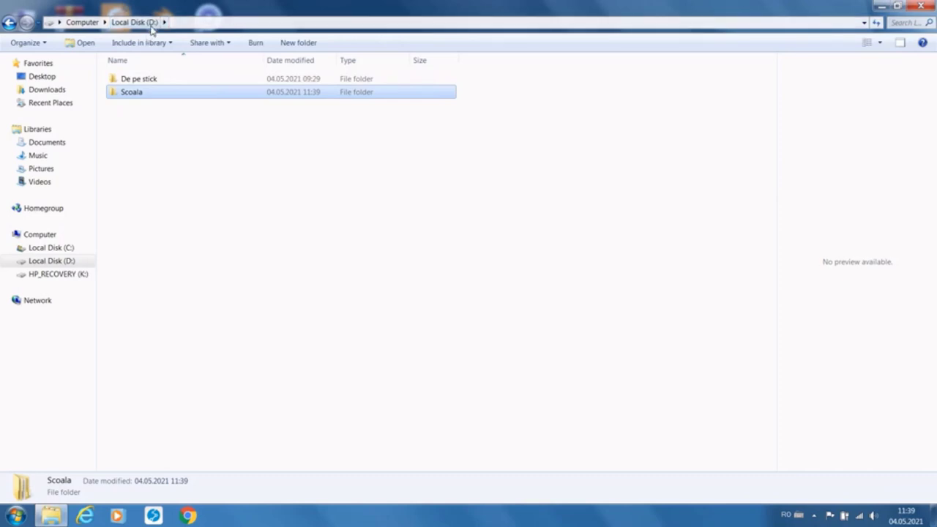
{"action": "left_click", "coordinate": [138, 80]}
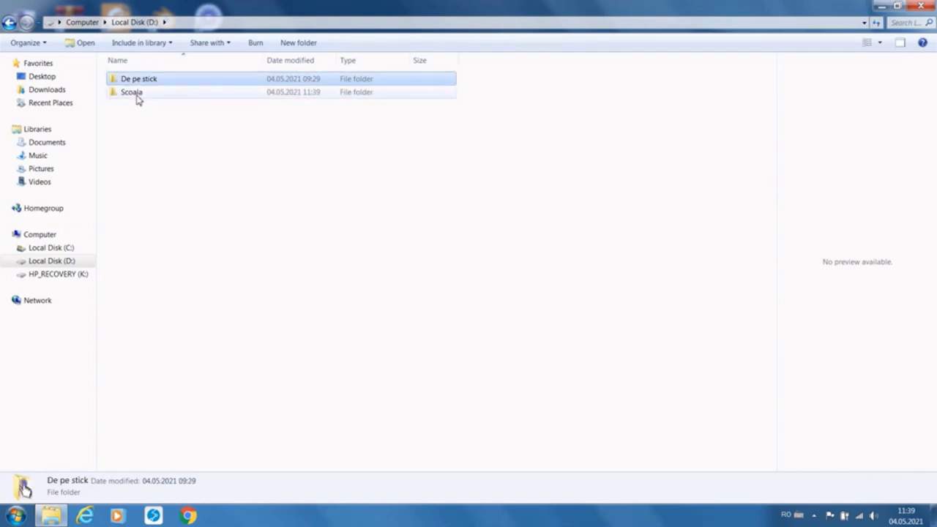
{"action": "left_click", "coordinate": [138, 95]}
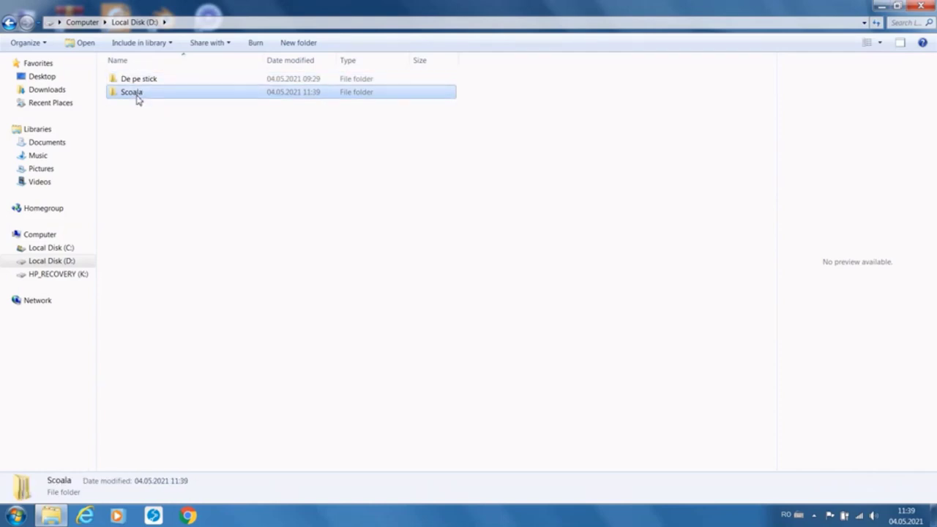
{"action": "double_click", "coordinate": [137, 95]}
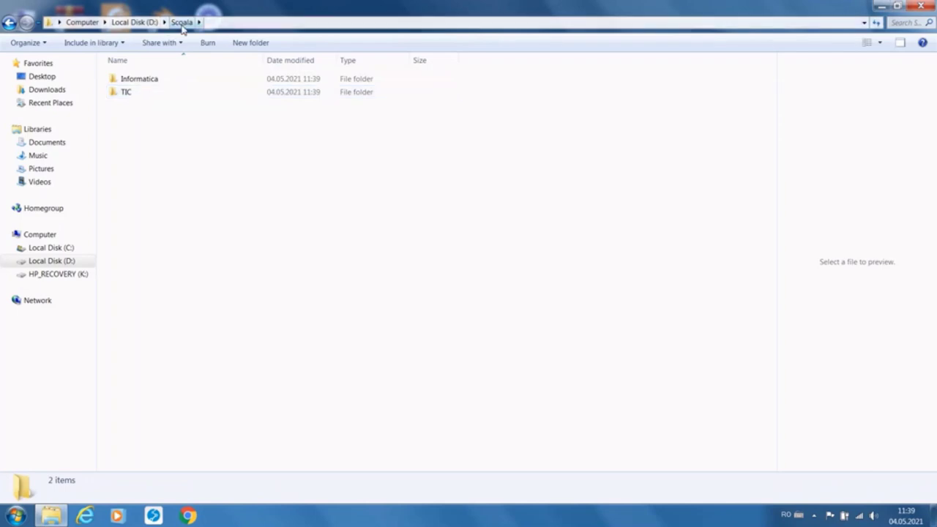
{"action": "double_click", "coordinate": [129, 94]}
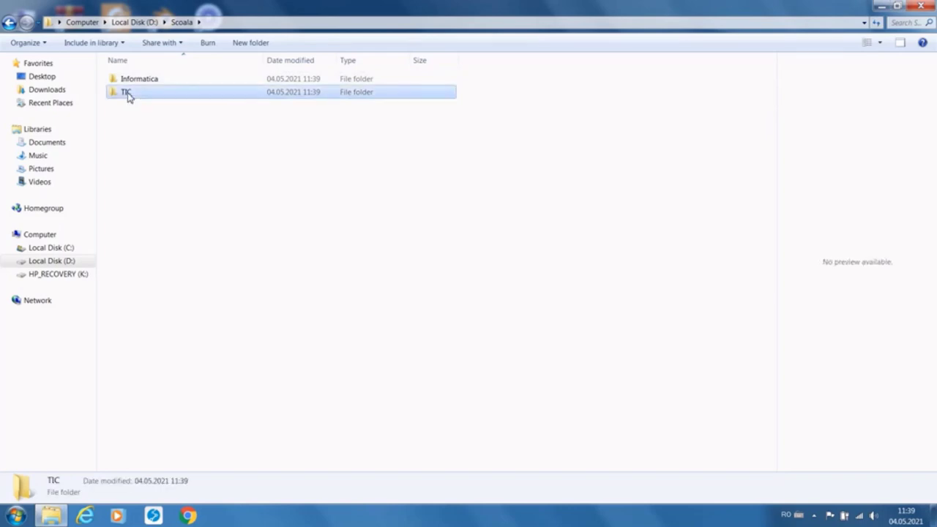
{"action": "key", "text": "ctrl+shift+n"}
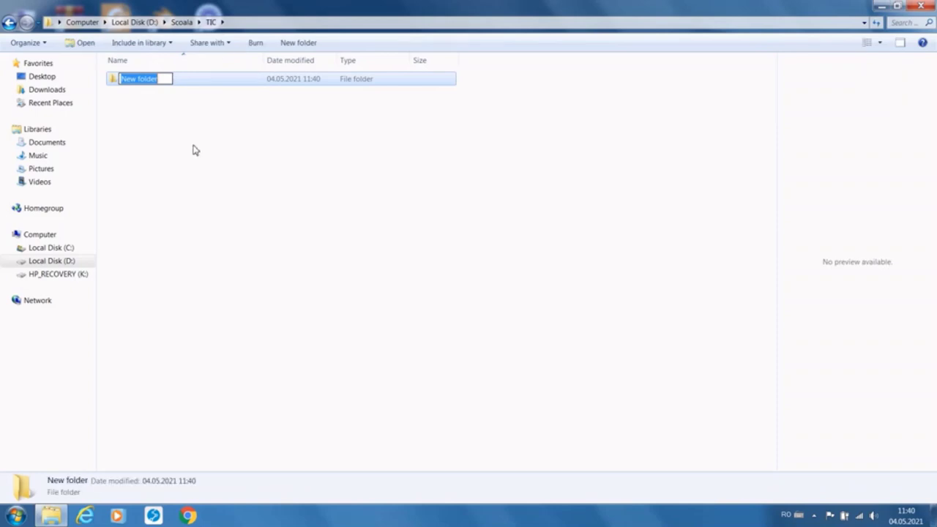
{"action": "type", "text": "Co"}
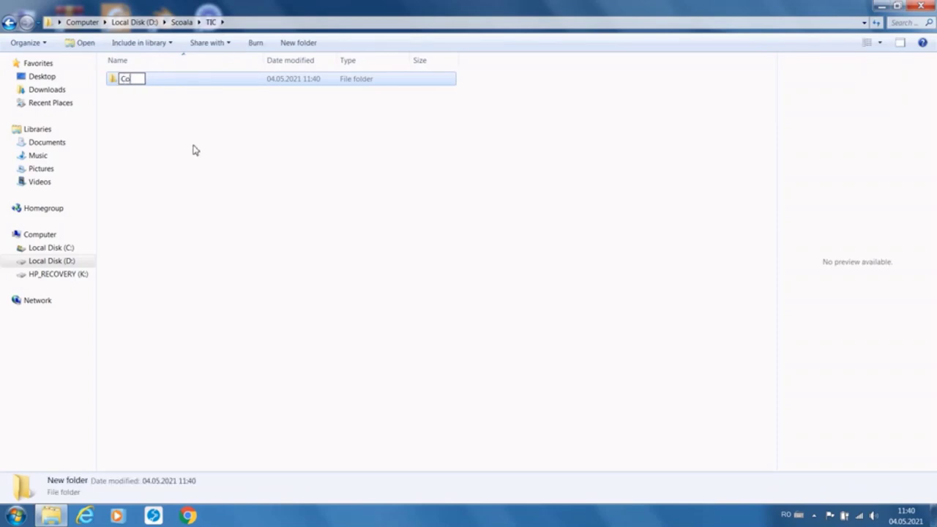
{"action": "type", "text": "mponente"}
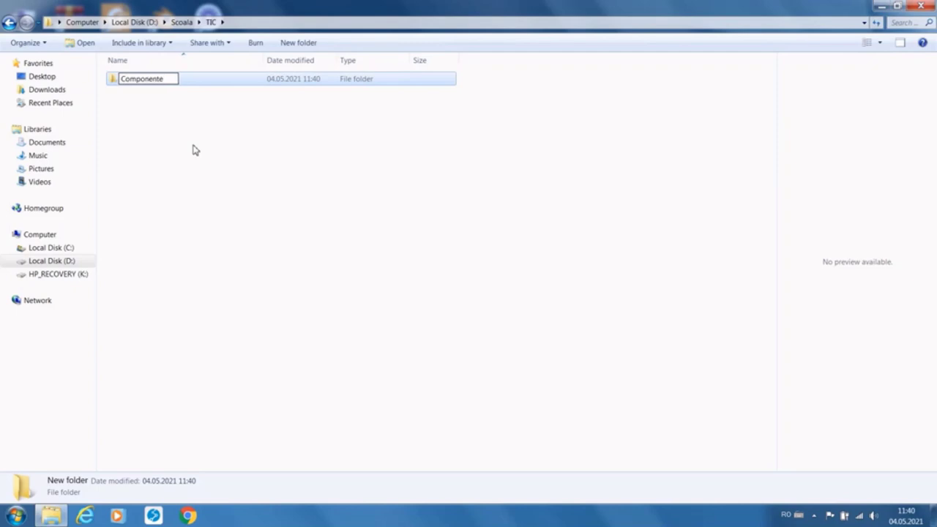
{"action": "type", "text": " calculator"}
{"action": "left_click", "coordinate": [195, 150]}
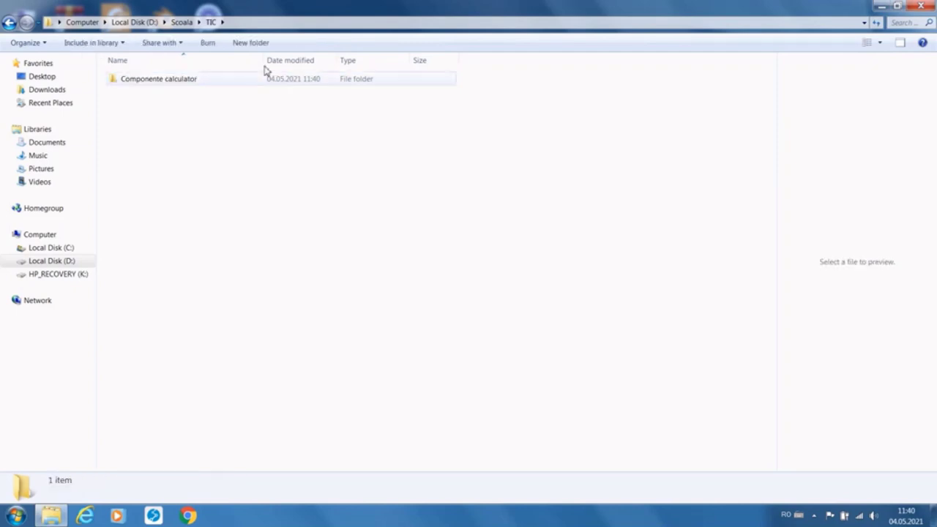
Step: Create another subfolder named Sisteme de operare inside the TIC folder
{"action": "left_click", "coordinate": [262, 45]}
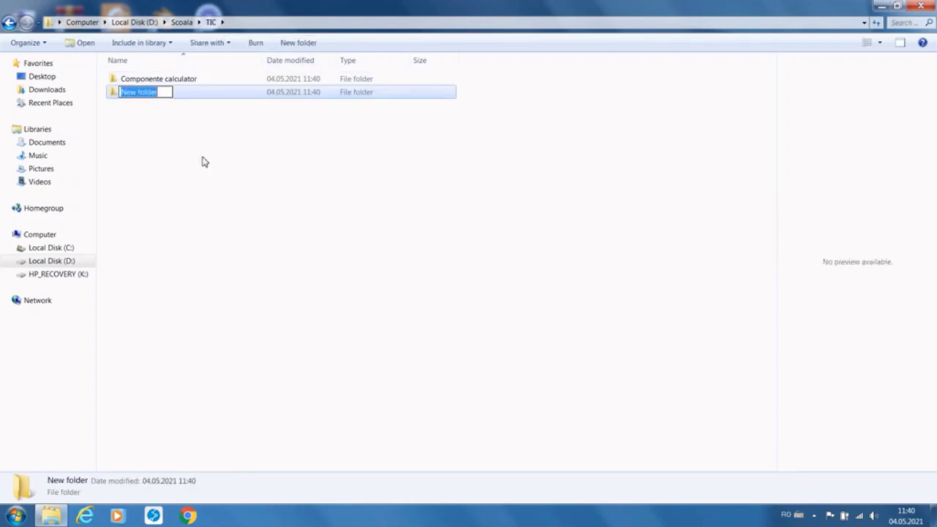
{"action": "type", "text": "Sisteme "}
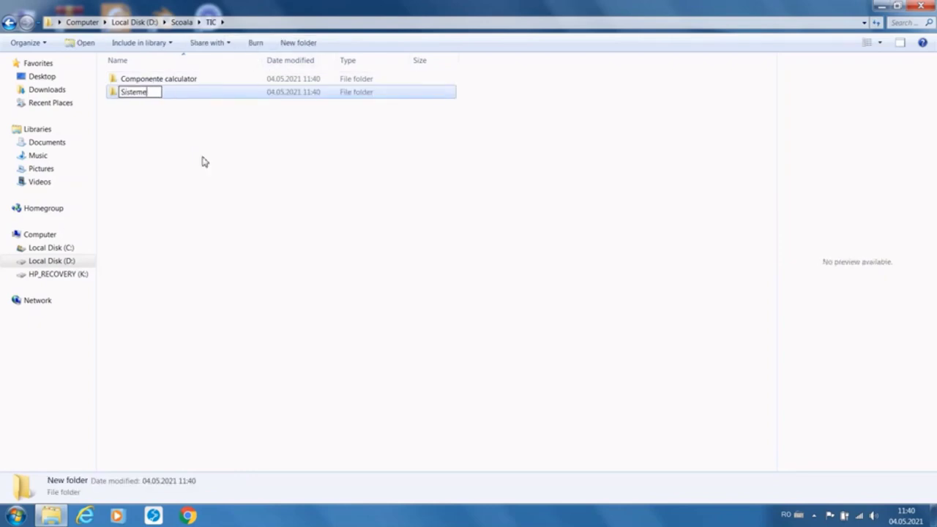
{"action": "type", "text": "de operare"}
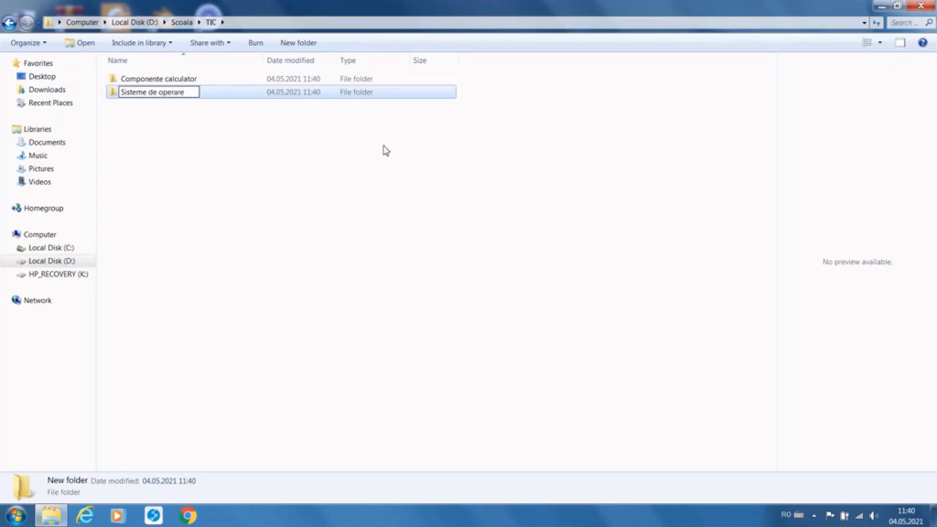
{"action": "left_click", "coordinate": [338, 226]}
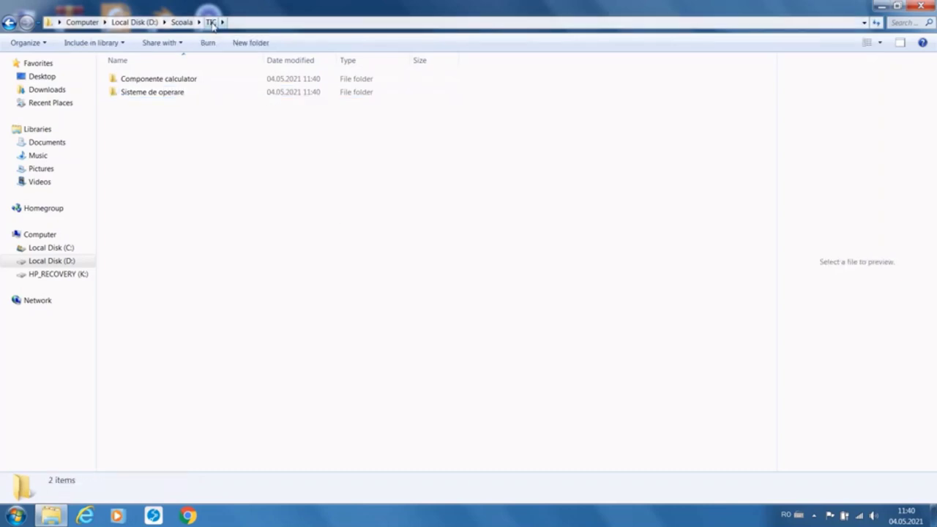
Step: Go back to Scoala, create a subfolder named Algoritimi inside Informatica, and open it
{"action": "left_click", "coordinate": [182, 23]}
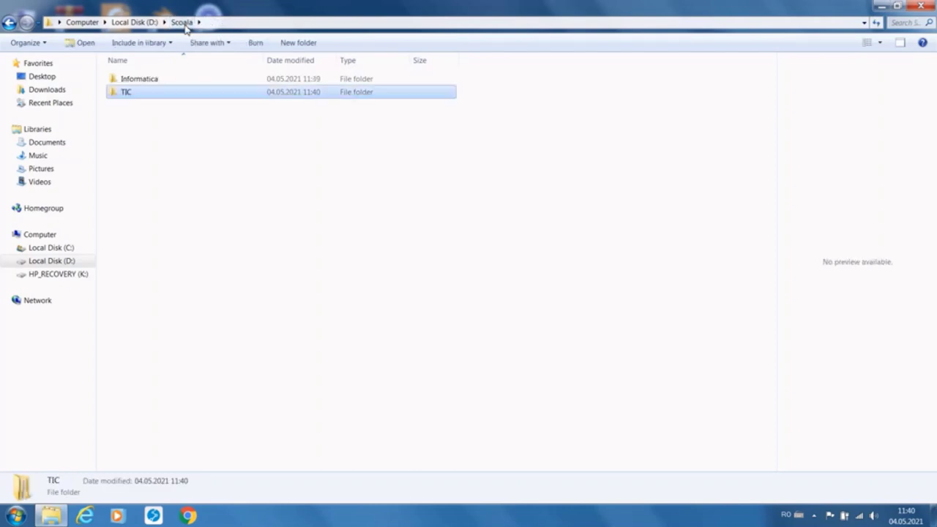
{"action": "left_click", "coordinate": [147, 81]}
{"action": "double_click", "coordinate": [147, 82]}
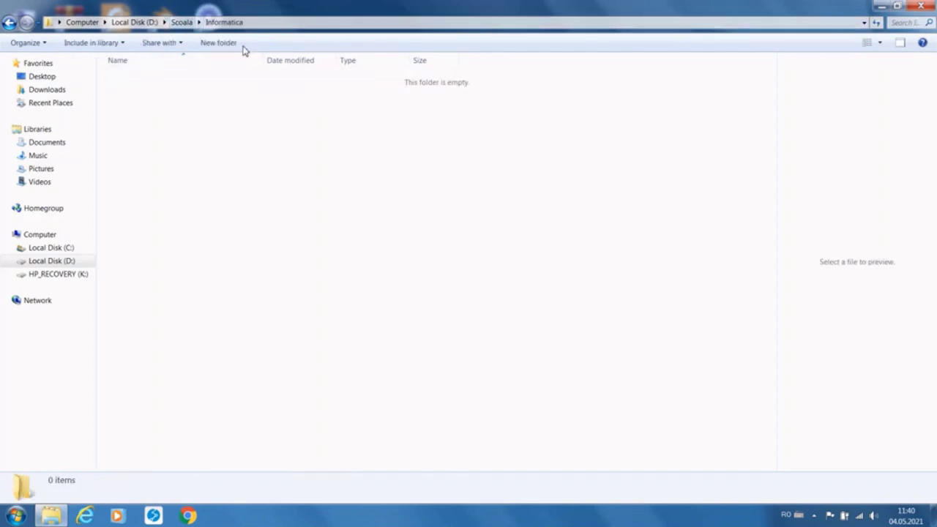
{"action": "left_click", "coordinate": [234, 46]}
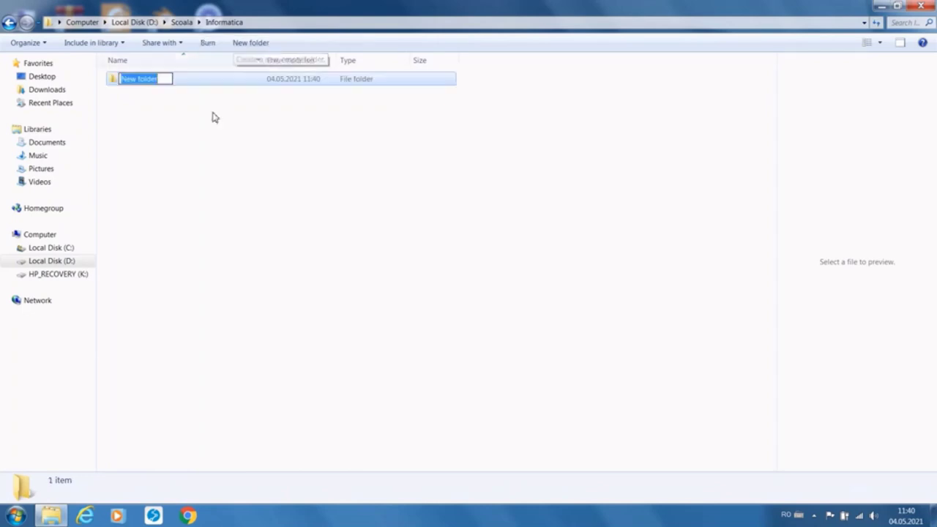
{"action": "type", "text": "A"}
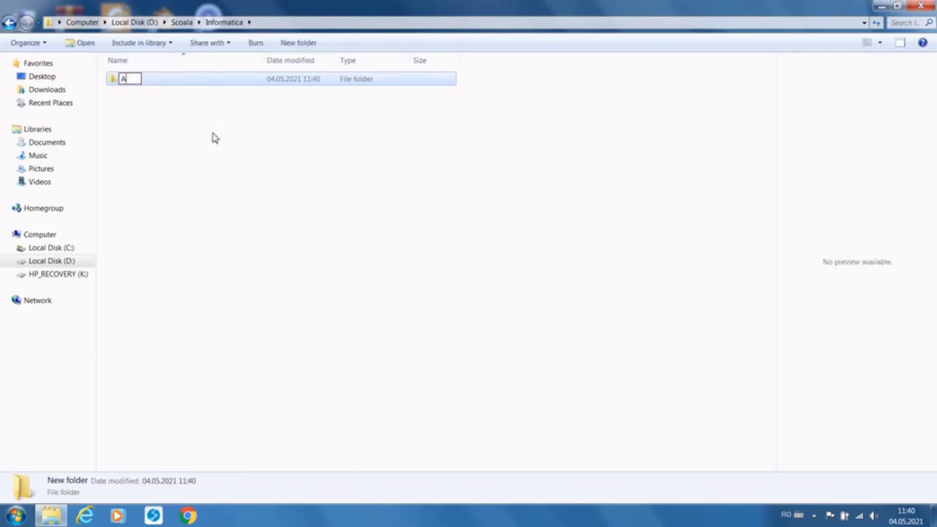
{"action": "type", "text": "lgoritimi"}
{"action": "left_click", "coordinate": [223, 215]}
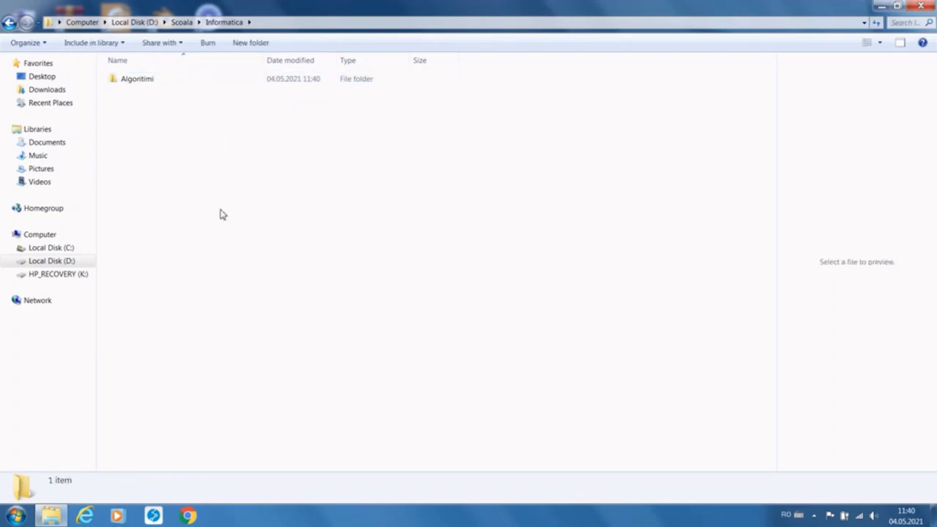
{"action": "double_click", "coordinate": [135, 81]}
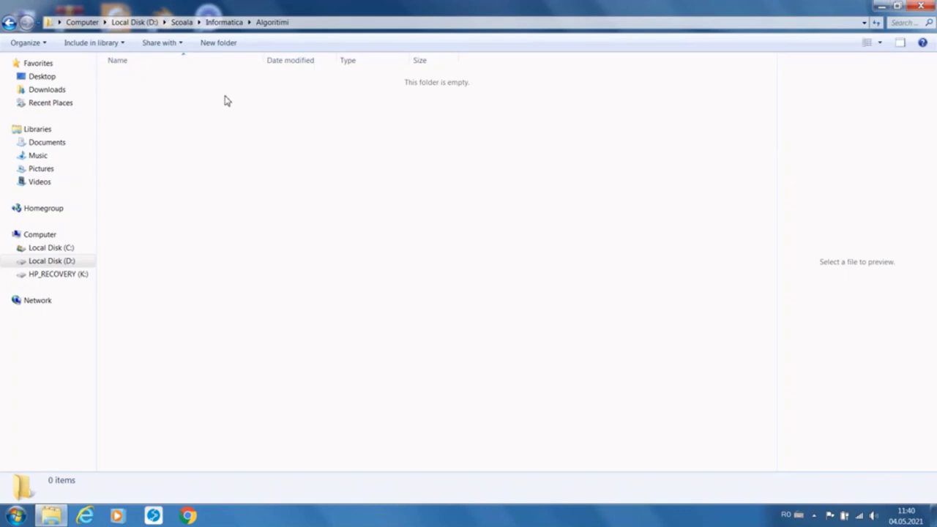
Step: Create a subfolder named Structura lainiara inside the Algoritimi folder
{"action": "left_click", "coordinate": [232, 42]}
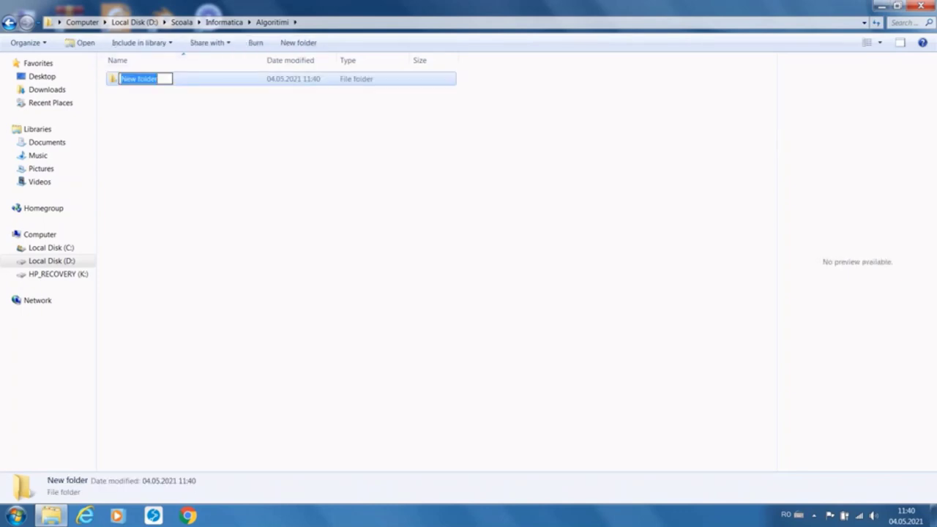
{"action": "type", "text": "Structura"}
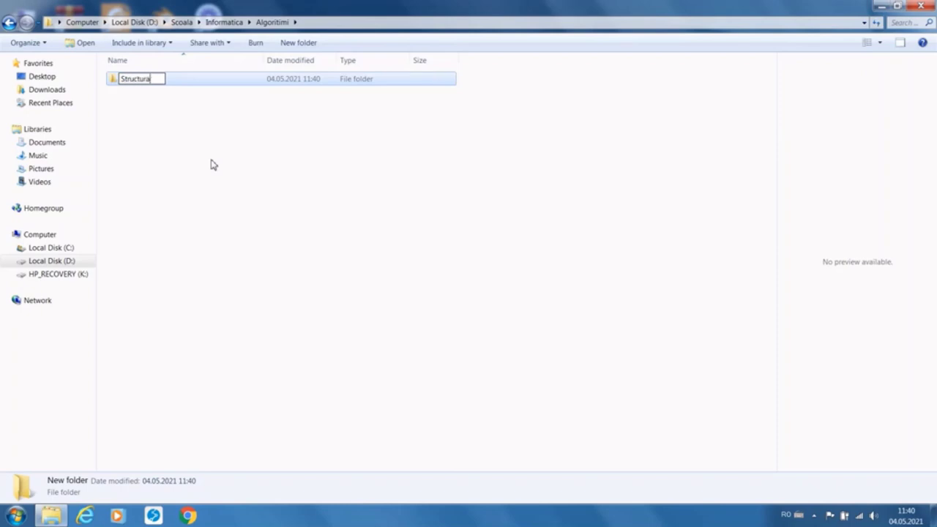
{"action": "type", "text": " lainiara"}
{"action": "left_click", "coordinate": [210, 164]}
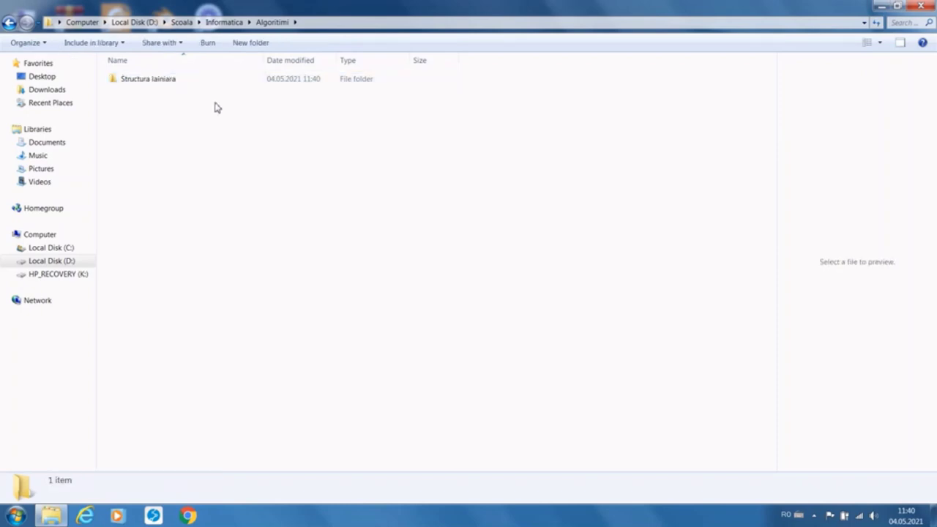
Step: Correct the misspelled subfolder name in Algoritimi to Structura liniara
{"action": "left_click", "coordinate": [168, 84]}
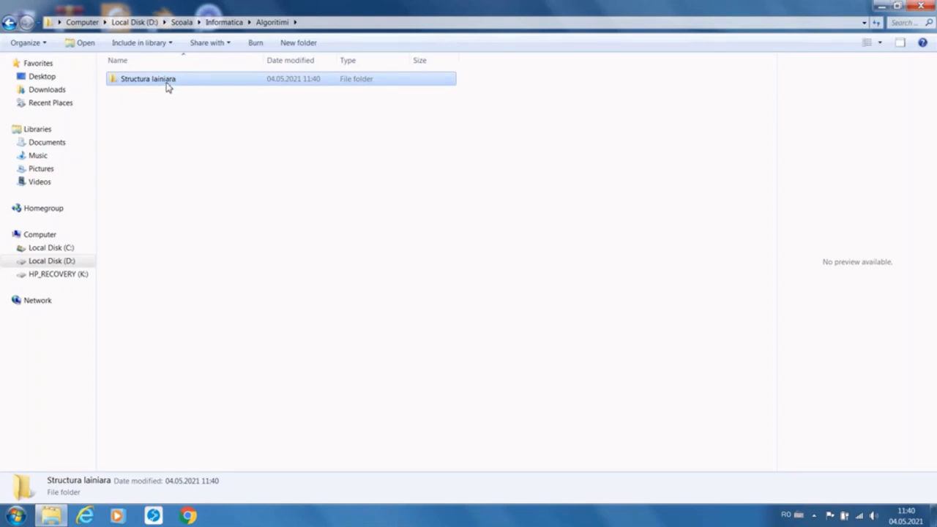
{"action": "right_click", "coordinate": [168, 86]}
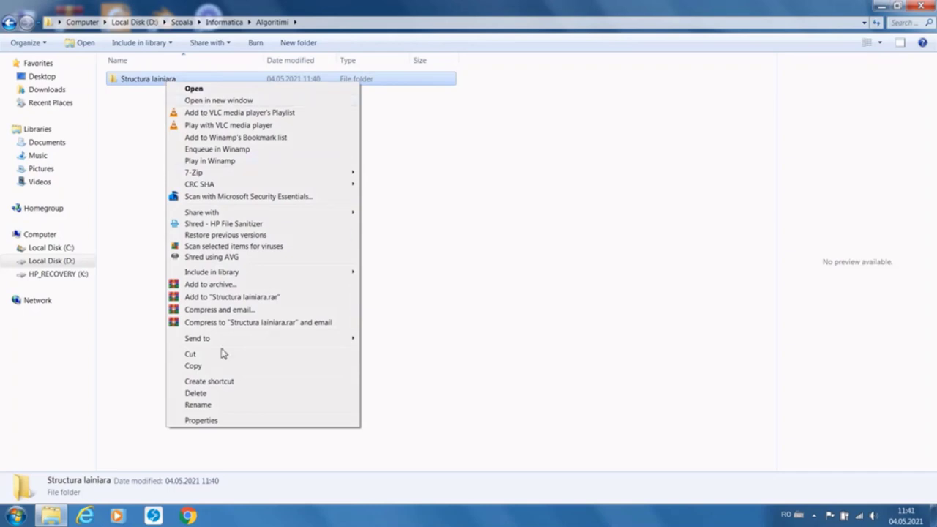
{"action": "left_click", "coordinate": [207, 404]}
{"action": "left_click", "coordinate": [185, 82]}
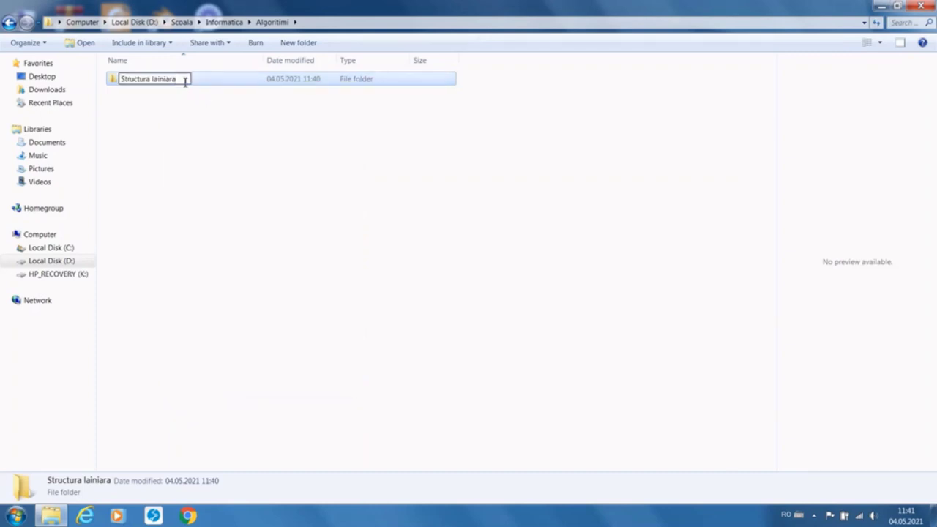
{"action": "key", "text": "BackSpace"}
{"action": "key", "text": "BackSpace"}
{"action": "key", "text": "BackSpace"}
{"action": "key", "text": "BackSpace"}
{"action": "key", "text": "BackSpace"}
{"action": "key", "text": "BackSpace"}
{"action": "key", "text": "BackSpace"}
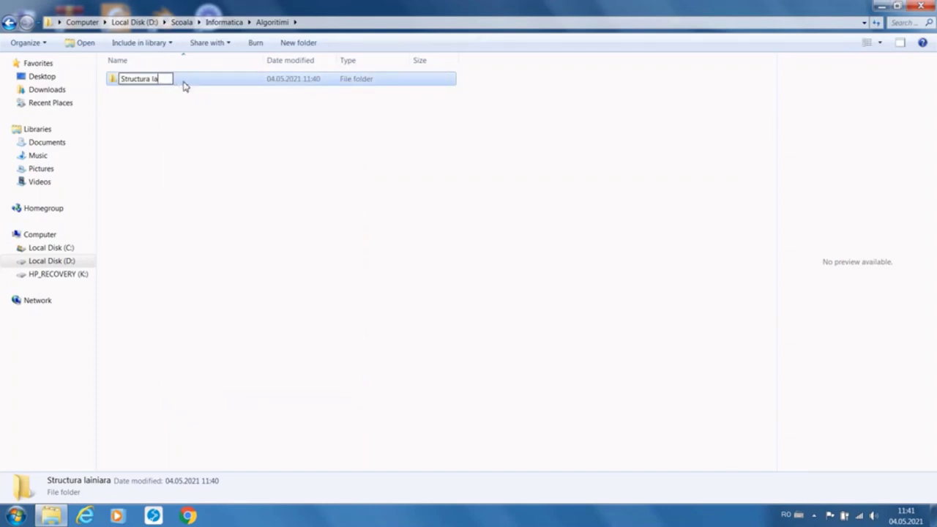
{"action": "type", "text": "iniara"}
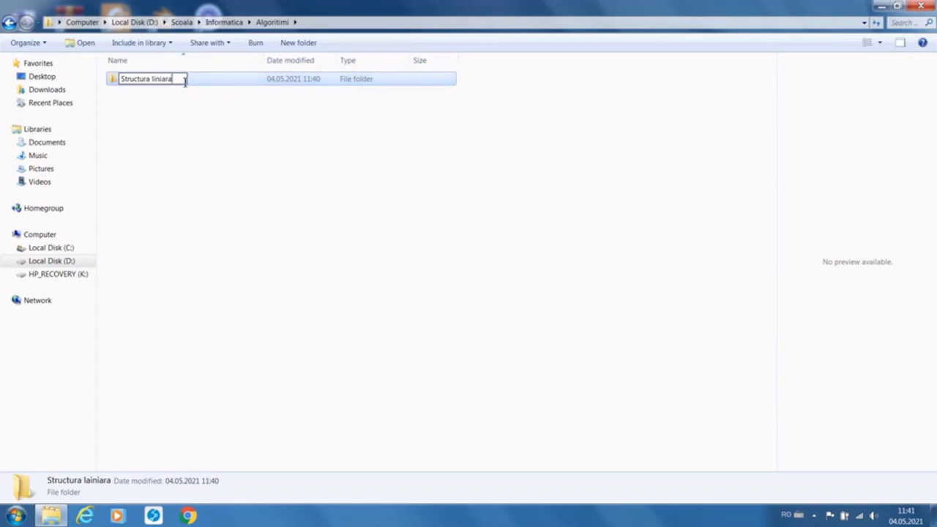
{"action": "left_click", "coordinate": [195, 191]}
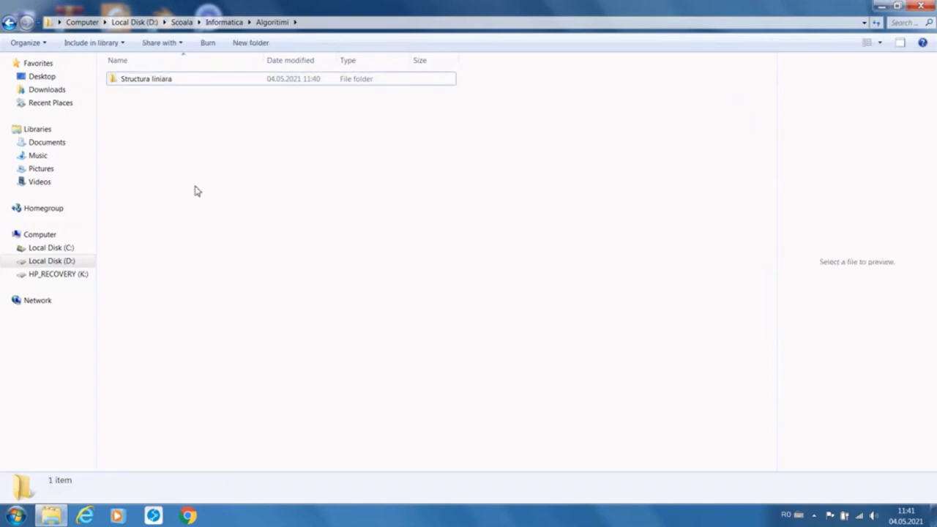
Step: Create a second subfolder named Structura alternativa inside Algoritimi
{"action": "left_click", "coordinate": [249, 44]}
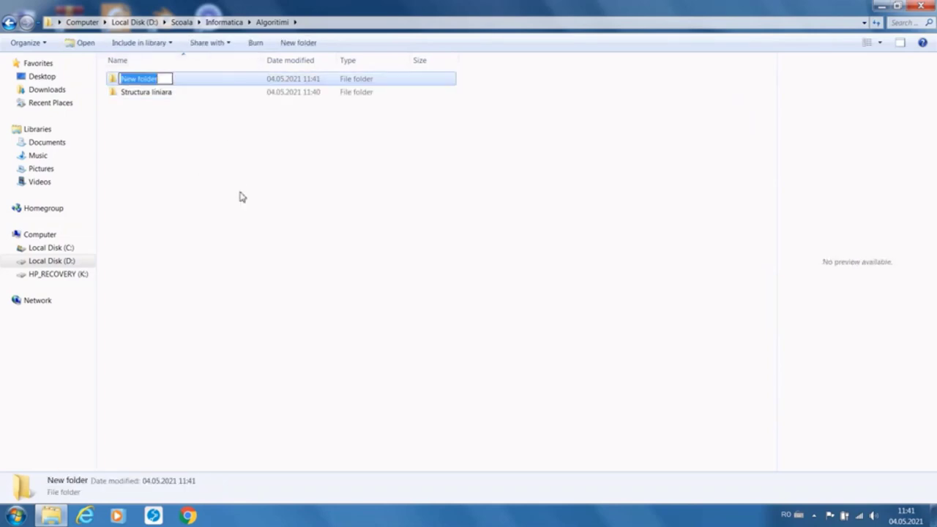
{"action": "type", "text": "Struc"}
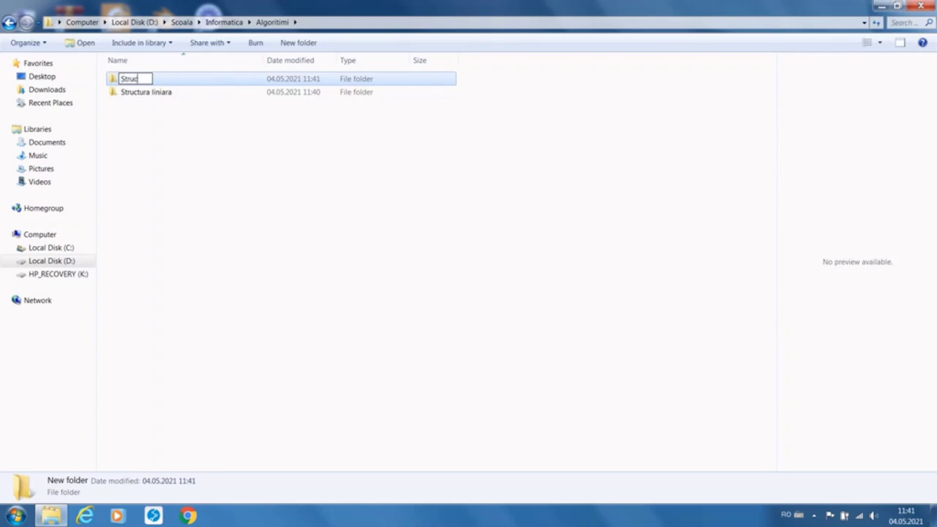
{"action": "type", "text": "tura alternativa"}
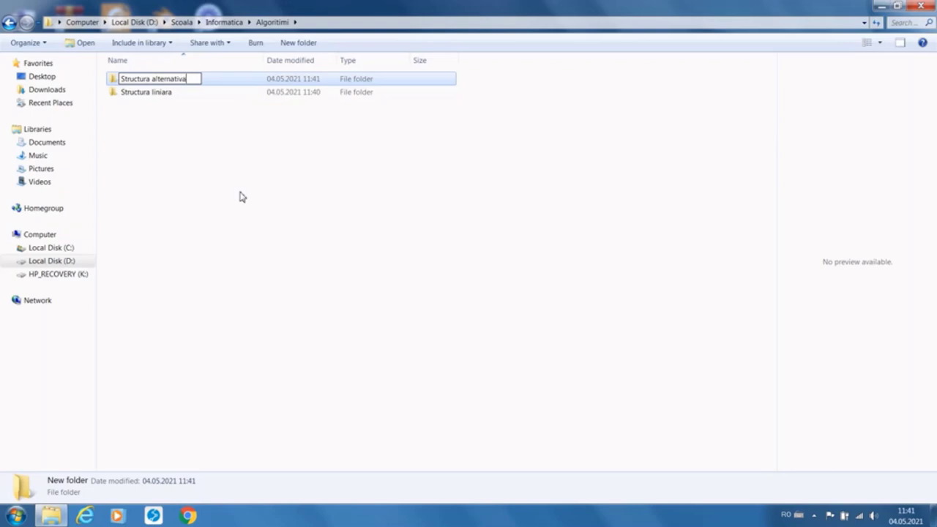
{"action": "left_click", "coordinate": [242, 197]}
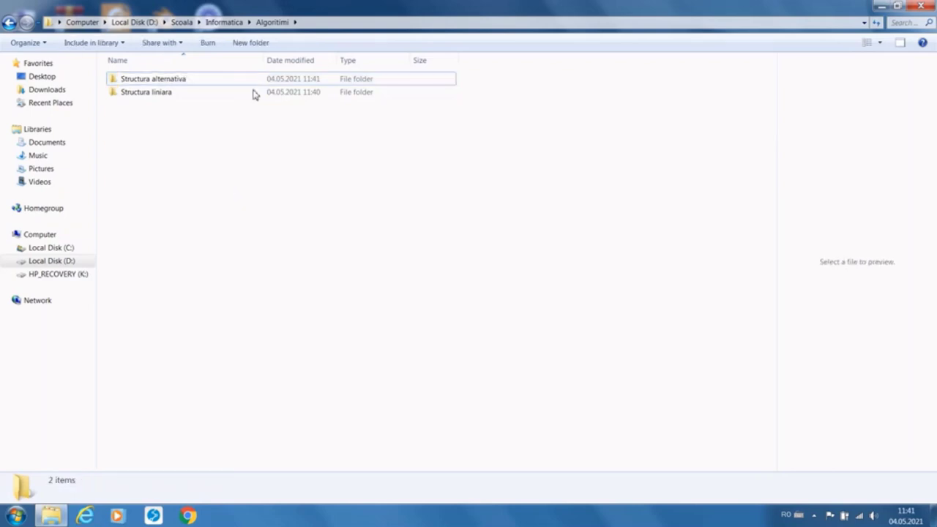
Step: Create a third subfolder named Structura repetitiva inside Algoritimi
{"action": "left_click", "coordinate": [249, 42]}
{"action": "type", "text": "Struc"}
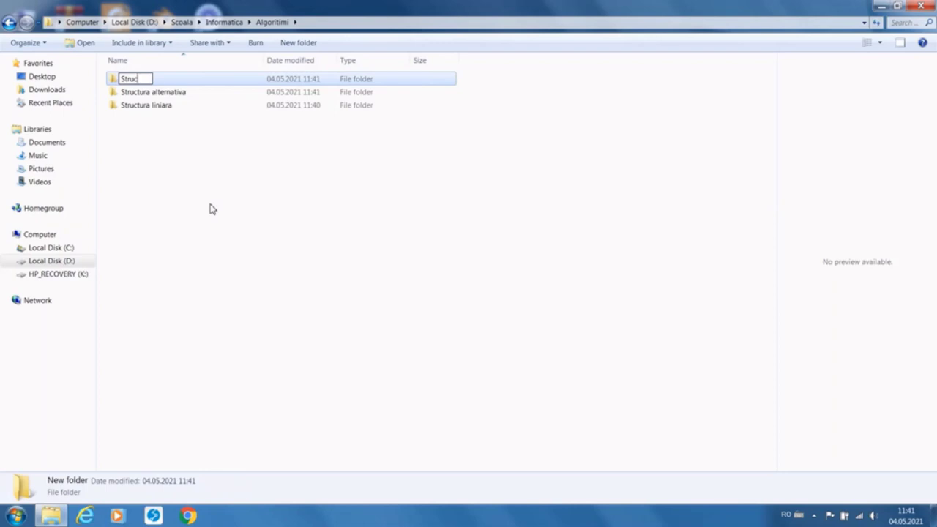
{"action": "type", "text": "tura"}
{"action": "type", "text": "repetitiva"}
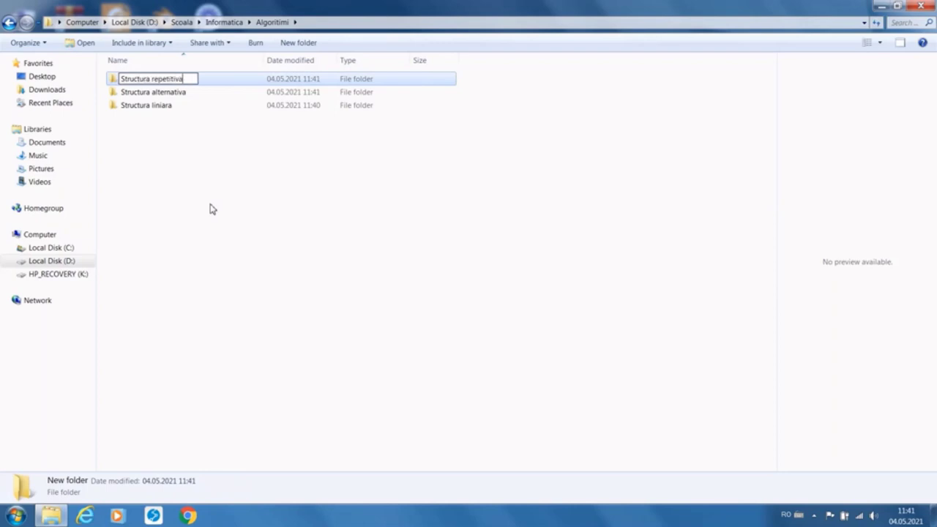
{"action": "left_click", "coordinate": [183, 228]}
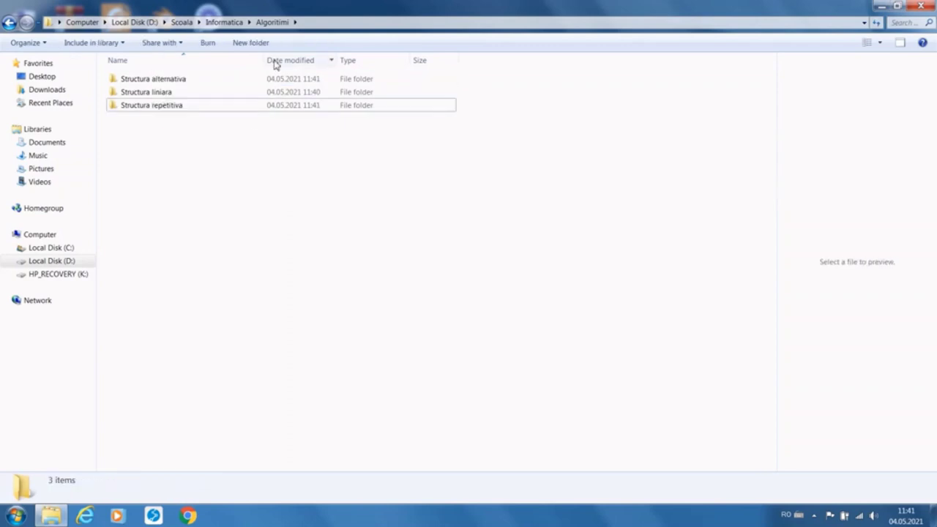
Step: Go back up through Informatica to Scoala, and open the Pictures library
{"action": "left_click", "coordinate": [220, 22]}
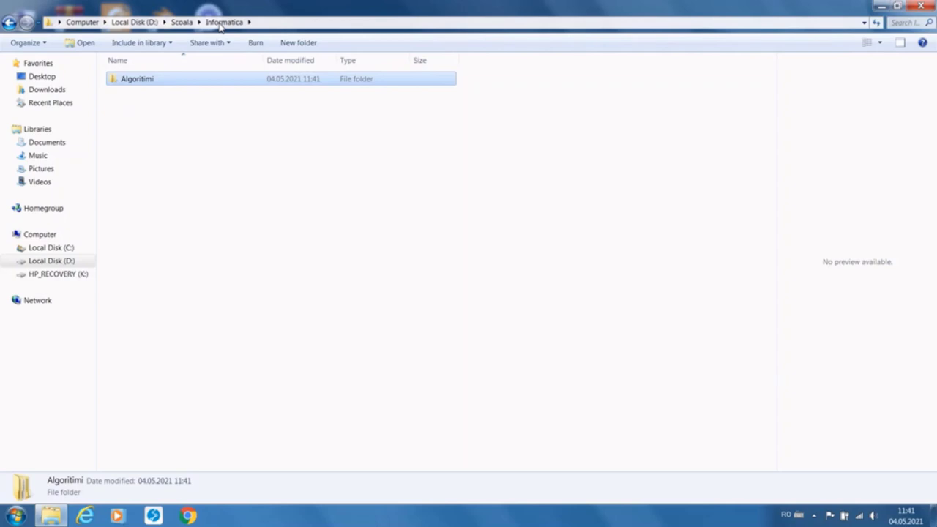
{"action": "left_click", "coordinate": [181, 22]}
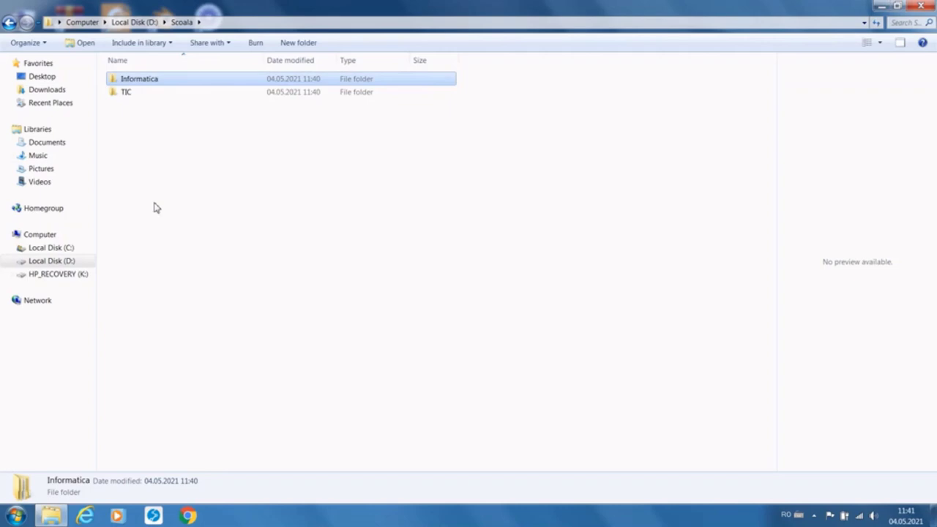
{"action": "left_click", "coordinate": [59, 174]}
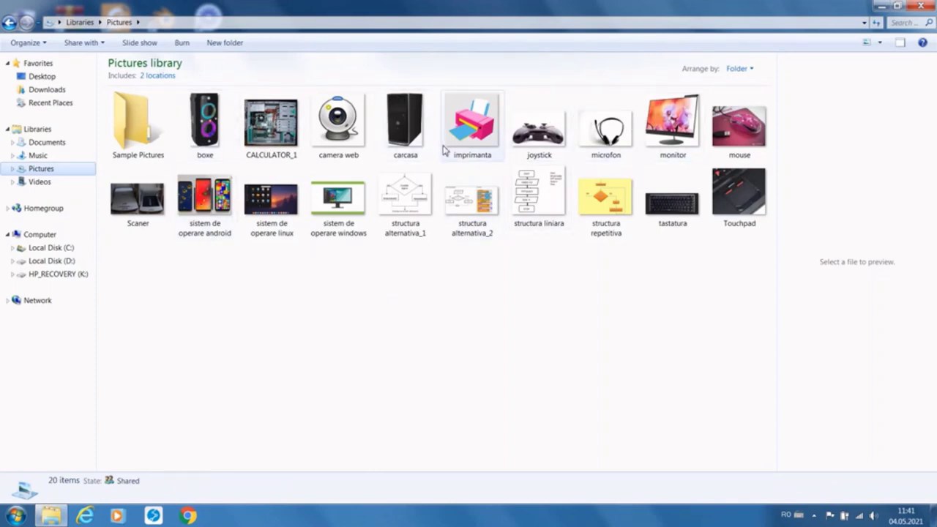
{"action": "mouse_move", "coordinate": [443, 150]}
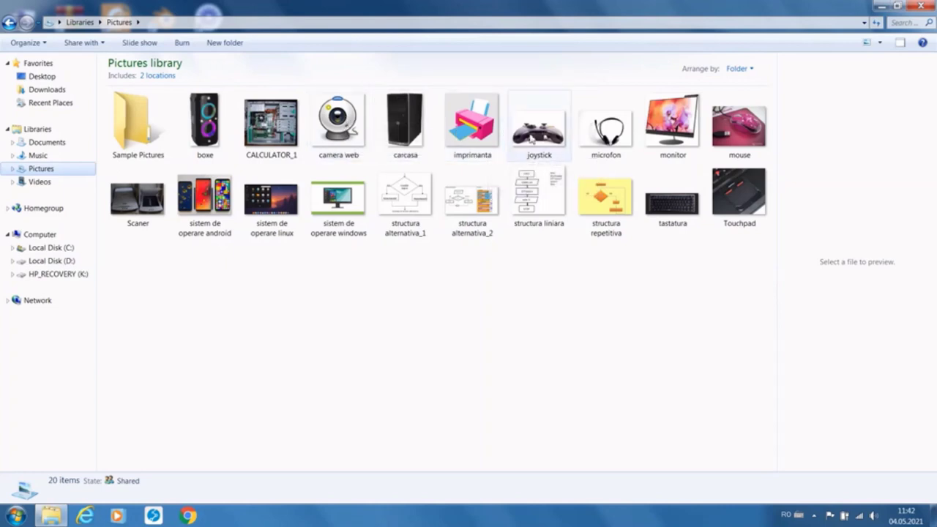
Step: Copy the images boxe, CALCULATOR_1, camera web, carcasa, imprimanta, joystick, microfon, monitor, mouse, Scaner, tastatura and Touchpad from the Pictures library
{"action": "left_click", "coordinate": [214, 129]}
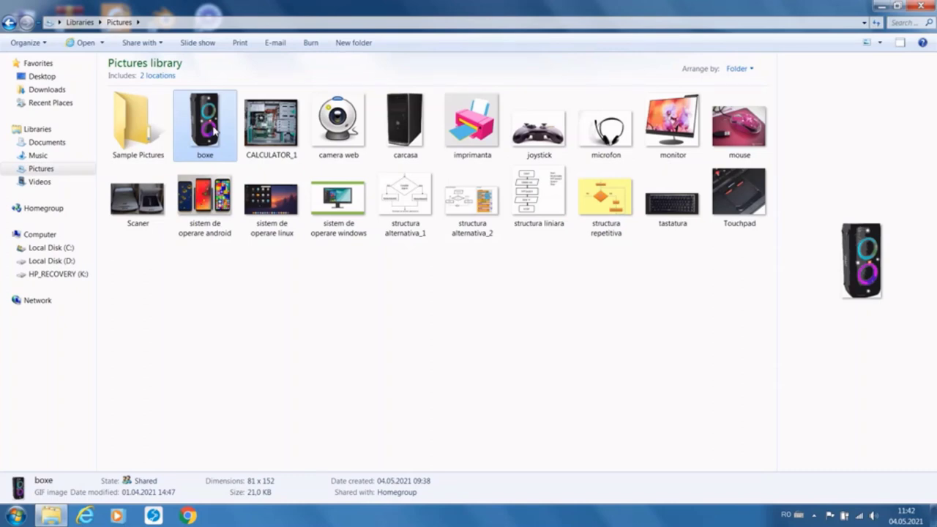
{"action": "left_click", "coordinate": [273, 135], "text": "ctrl"}
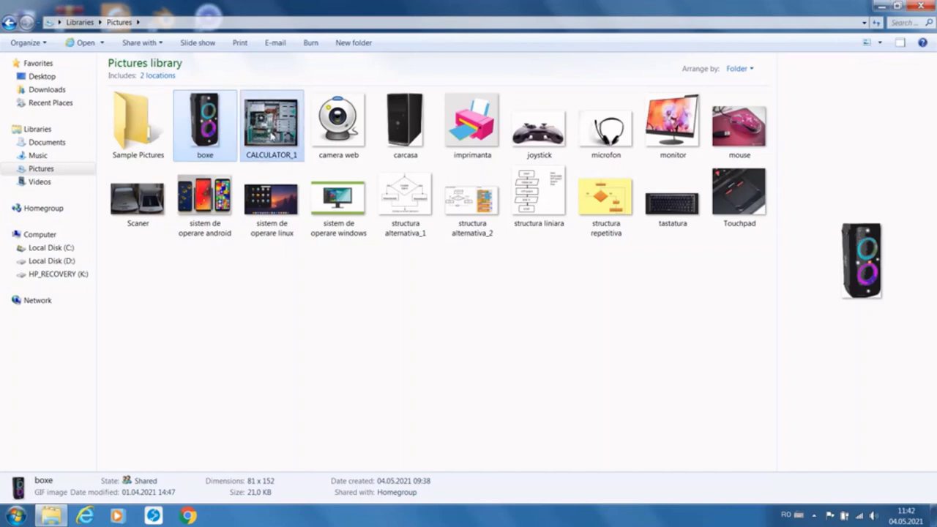
{"action": "left_click", "coordinate": [338, 133], "text": "ctrl"}
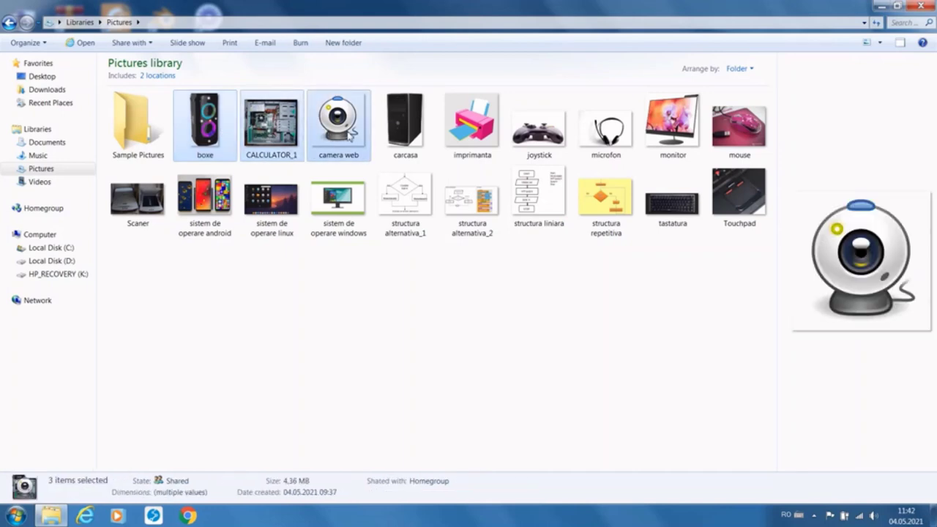
{"action": "left_click", "coordinate": [393, 135], "text": "ctrl"}
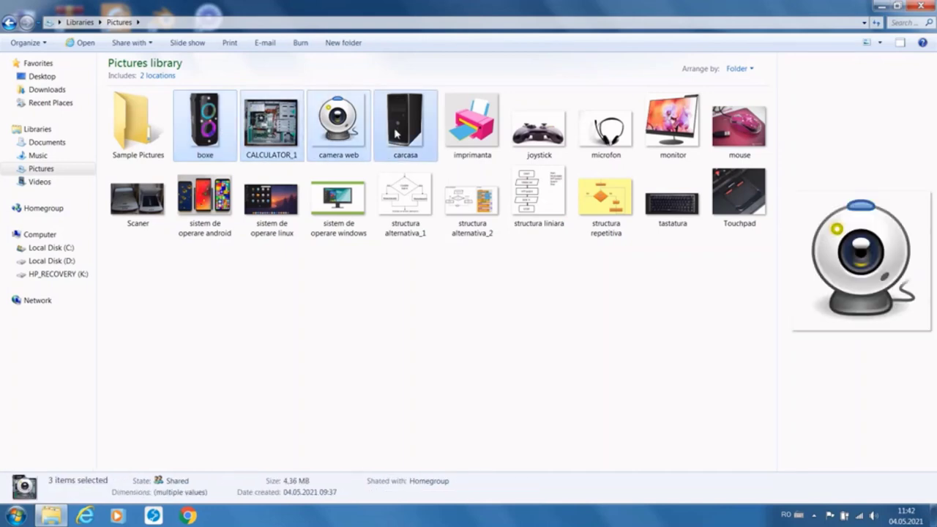
{"action": "left_click", "coordinate": [463, 137], "text": "ctrl"}
{"action": "left_click", "coordinate": [529, 138], "text": "ctrl"}
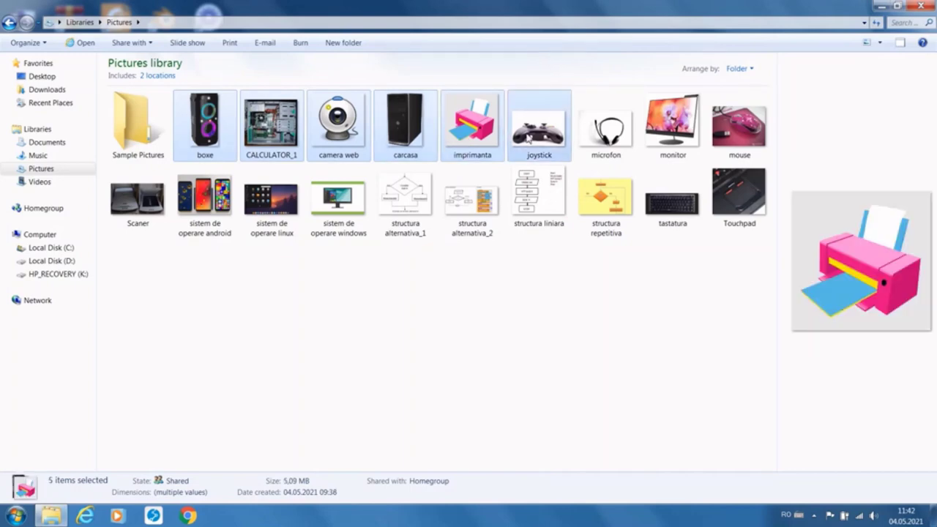
{"action": "left_click", "coordinate": [607, 145], "text": "ctrl"}
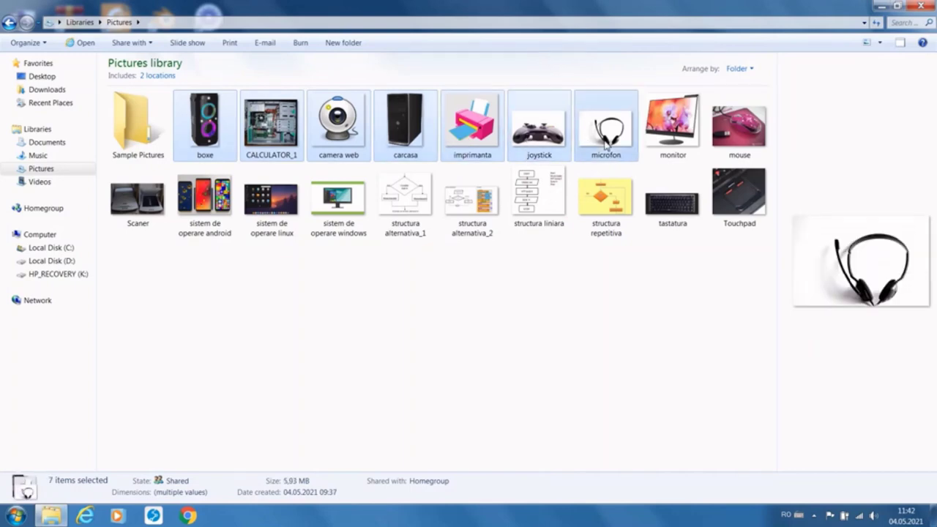
{"action": "left_click", "coordinate": [666, 143], "text": "ctrl"}
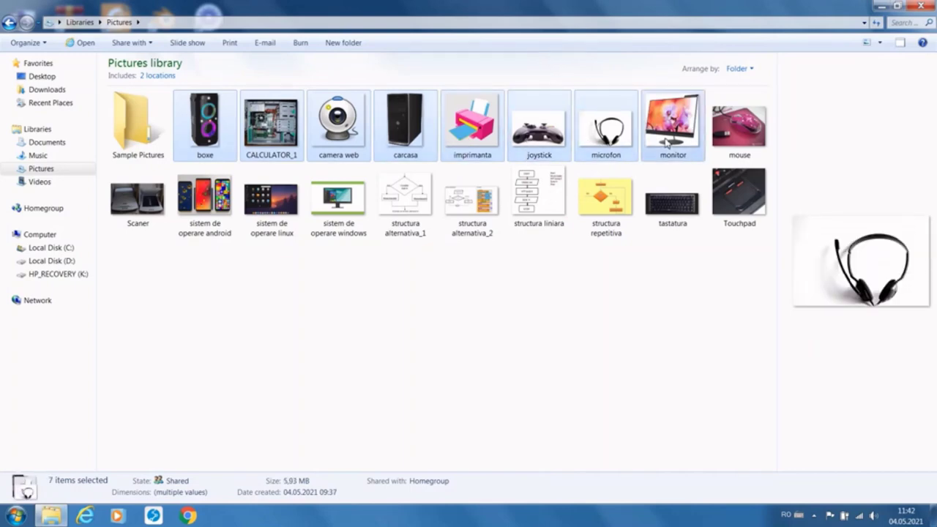
{"action": "left_click", "coordinate": [741, 141], "text": "ctrl"}
{"action": "left_click", "coordinate": [153, 202], "text": "ctrl"}
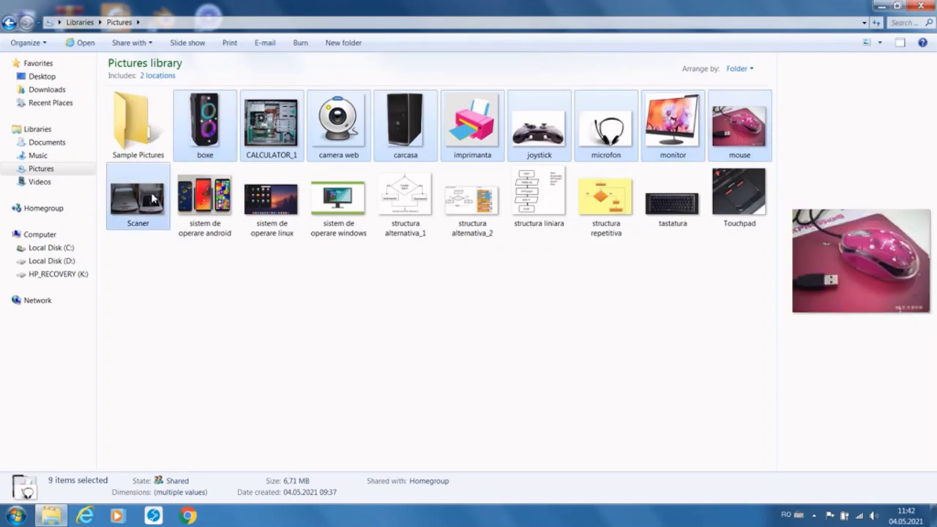
{"action": "left_click", "coordinate": [674, 204], "text": "ctrl"}
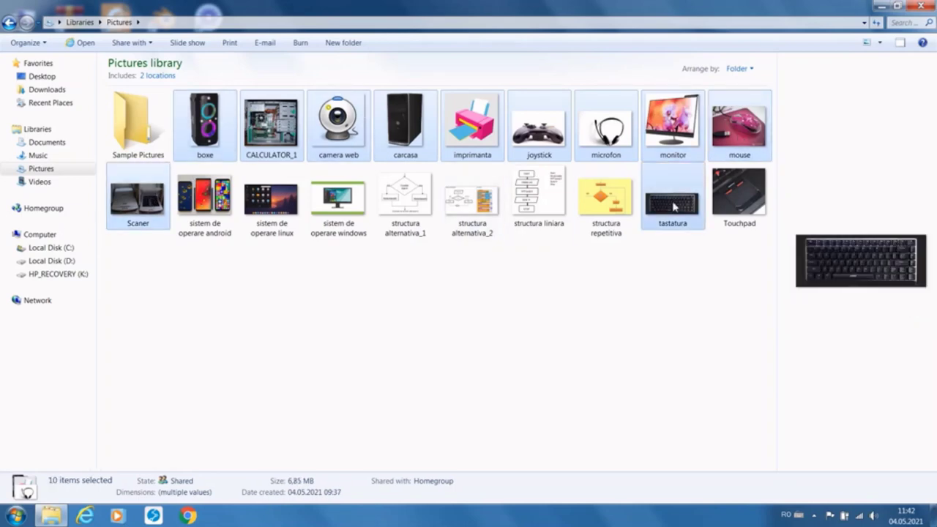
{"action": "left_click", "coordinate": [742, 211], "text": "ctrl"}
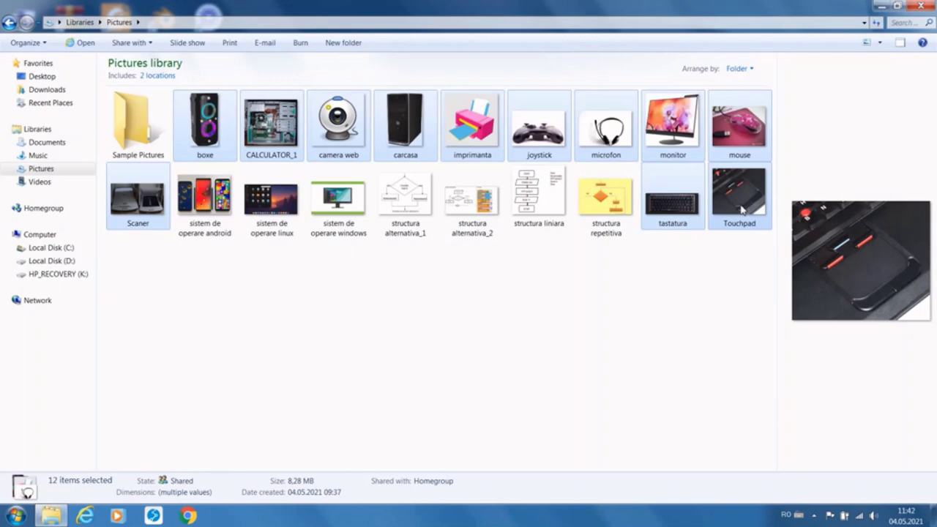
{"action": "right_click", "coordinate": [742, 210]}
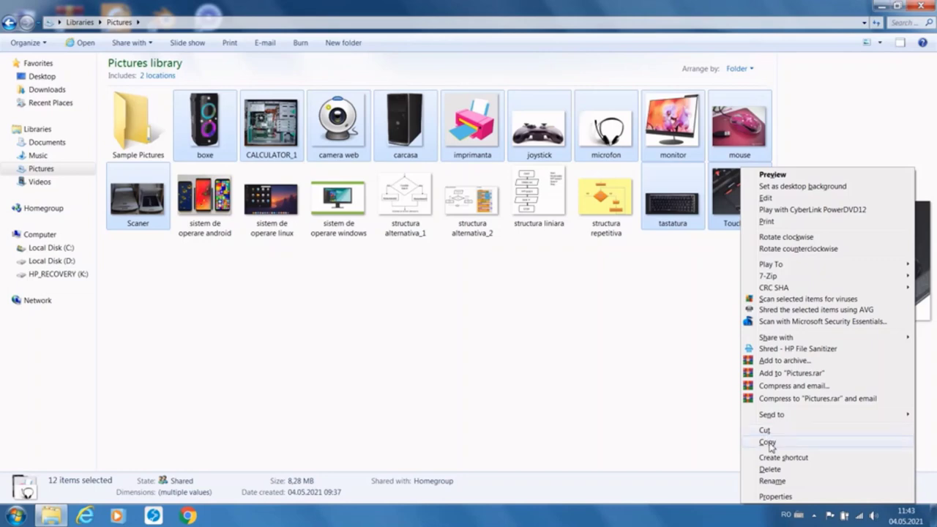
{"action": "left_click", "coordinate": [766, 443]}
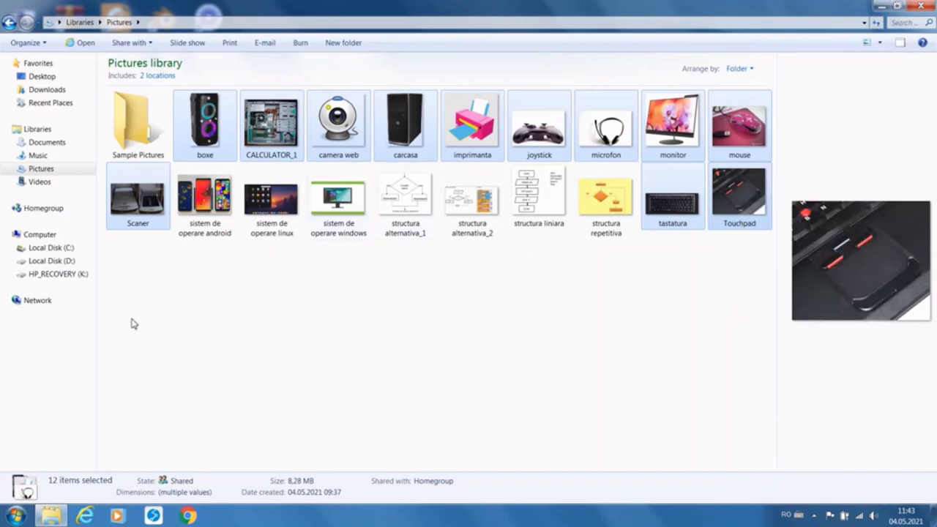
Step: Paste the copied component images into the Componente calculator folder under Scoala > TIC on Local Disk (D:)
{"action": "left_click", "coordinate": [59, 263]}
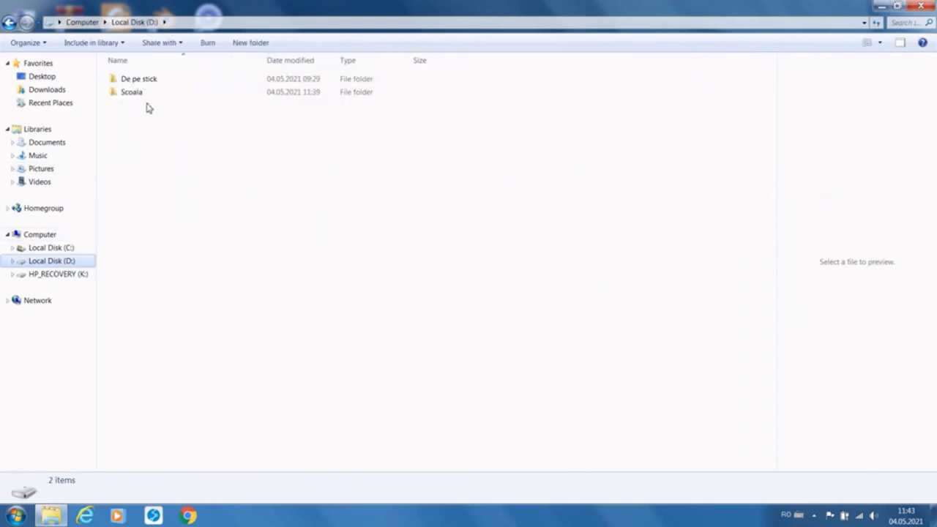
{"action": "double_click", "coordinate": [137, 96]}
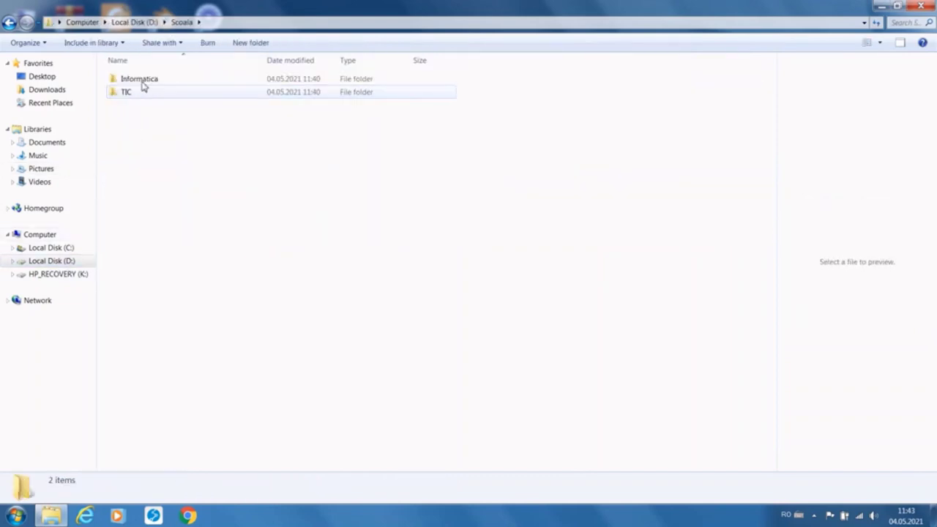
{"action": "double_click", "coordinate": [137, 95]}
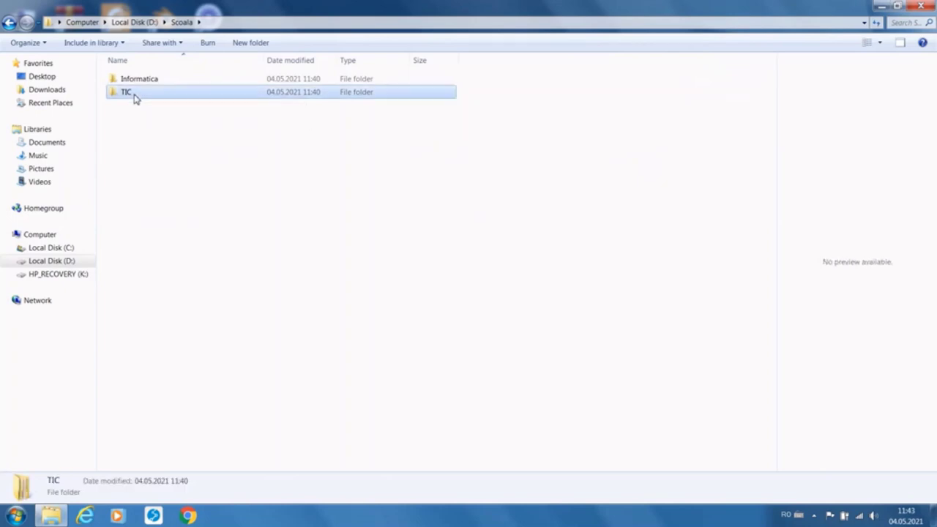
{"action": "double_click", "coordinate": [164, 87]}
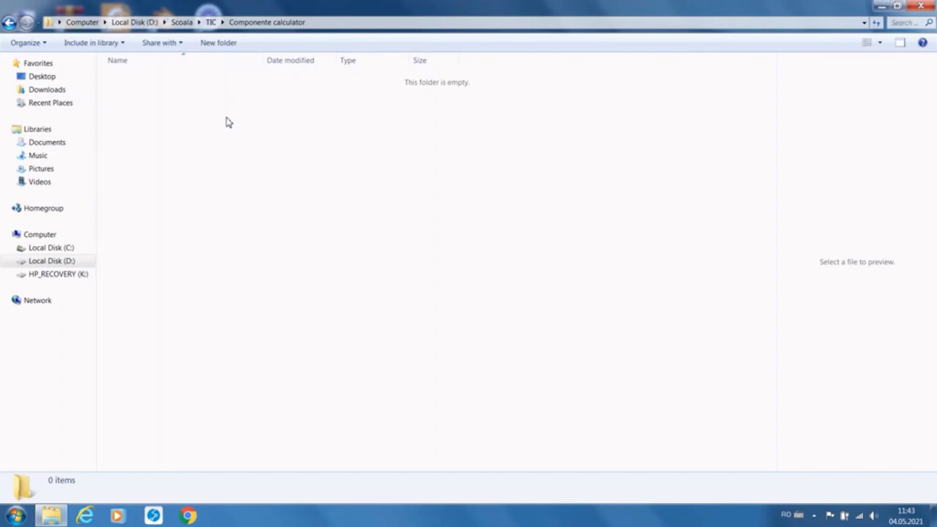
{"action": "right_click", "coordinate": [227, 123]}
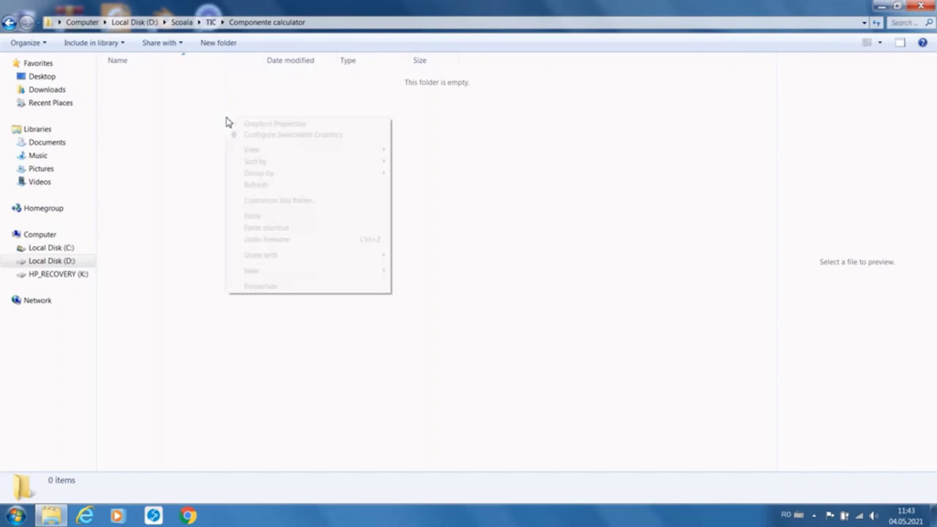
{"action": "left_click", "coordinate": [256, 216]}
{"action": "left_click", "coordinate": [265, 326]}
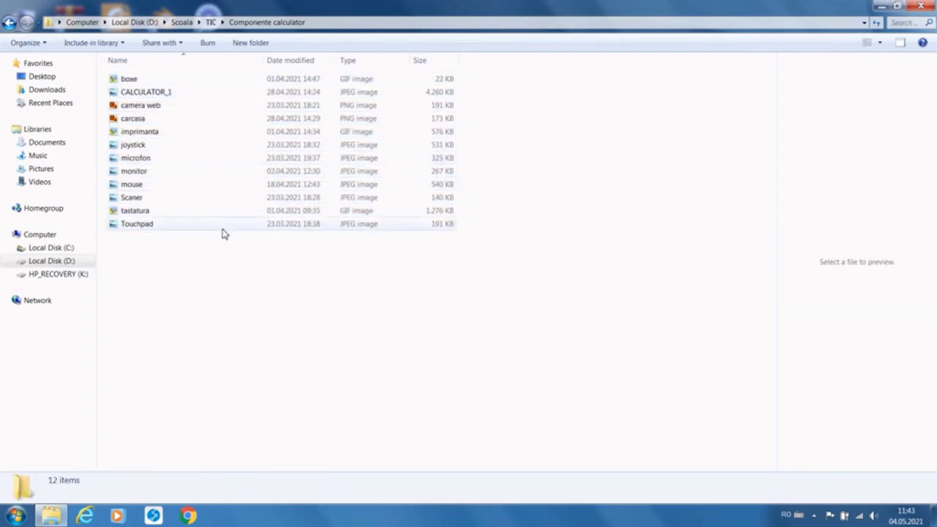
Step: Copy the images sistem de operare android, sistem de operare linux and sistem de operare windows from the Pictures library
{"action": "left_click", "coordinate": [42, 172]}
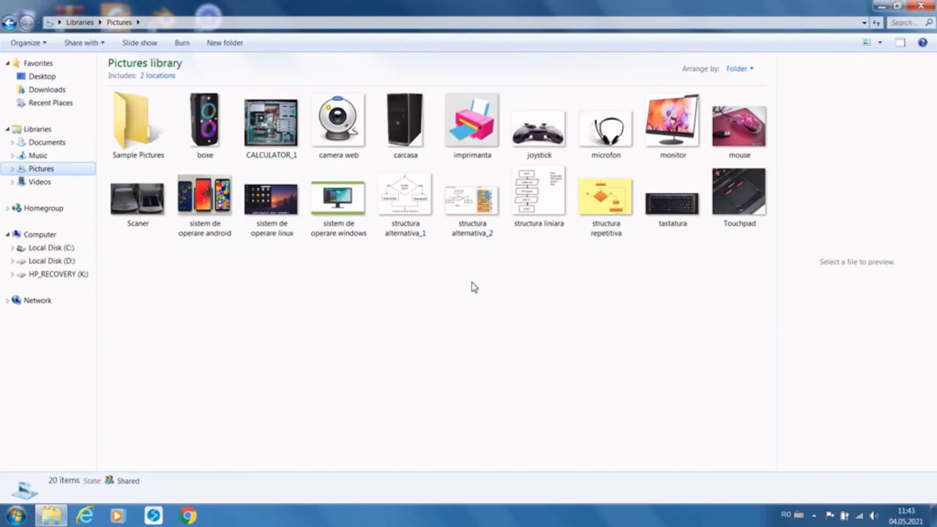
{"action": "left_click", "coordinate": [217, 214]}
{"action": "left_click", "coordinate": [267, 216]}
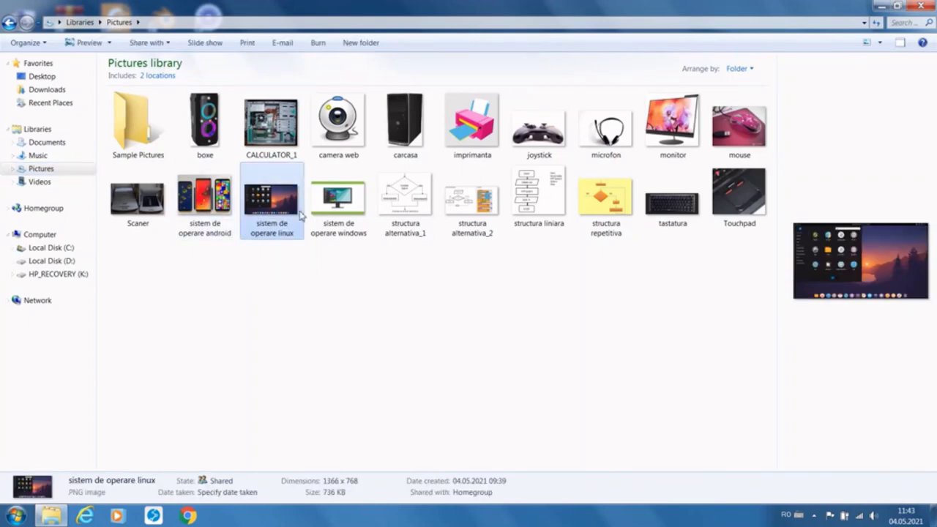
{"action": "left_click", "coordinate": [337, 213]}
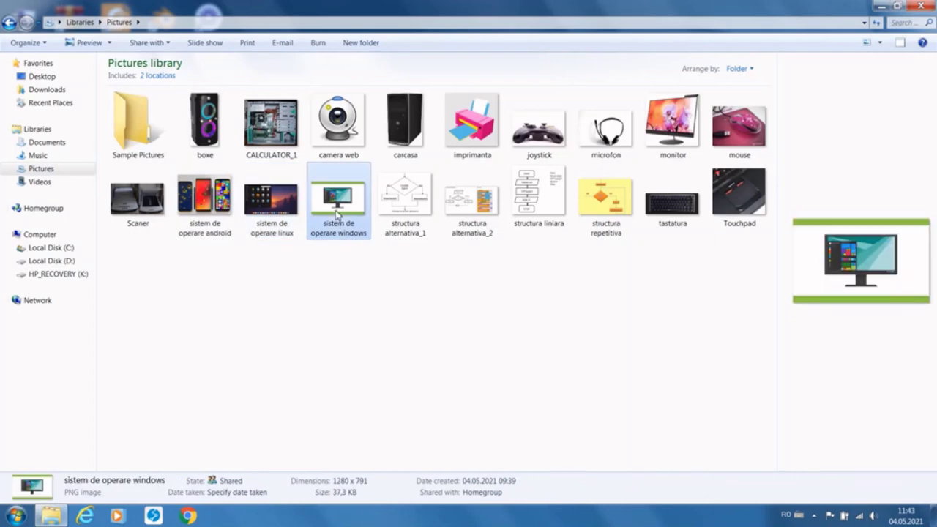
{"action": "mouse_move", "coordinate": [205, 216]}
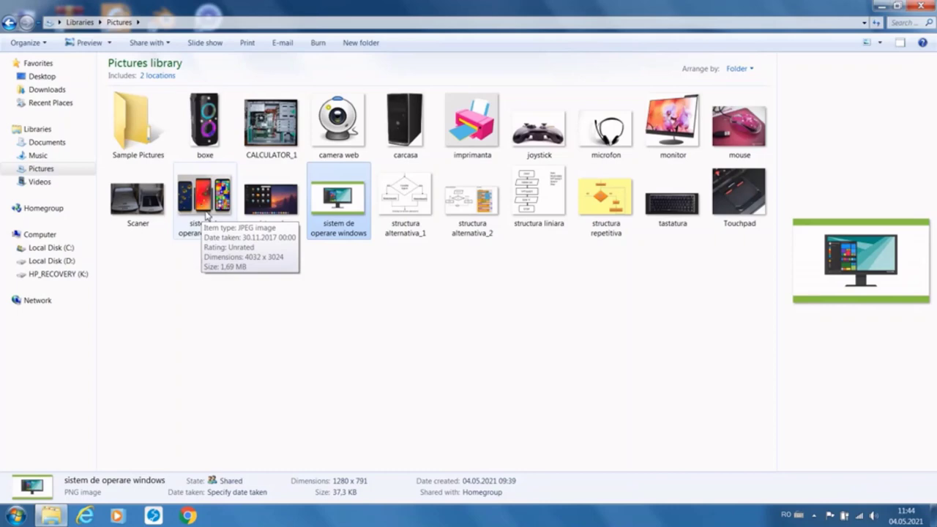
{"action": "left_click", "coordinate": [207, 215], "text": "ctrl"}
{"action": "left_click", "coordinate": [267, 219], "text": "ctrl"}
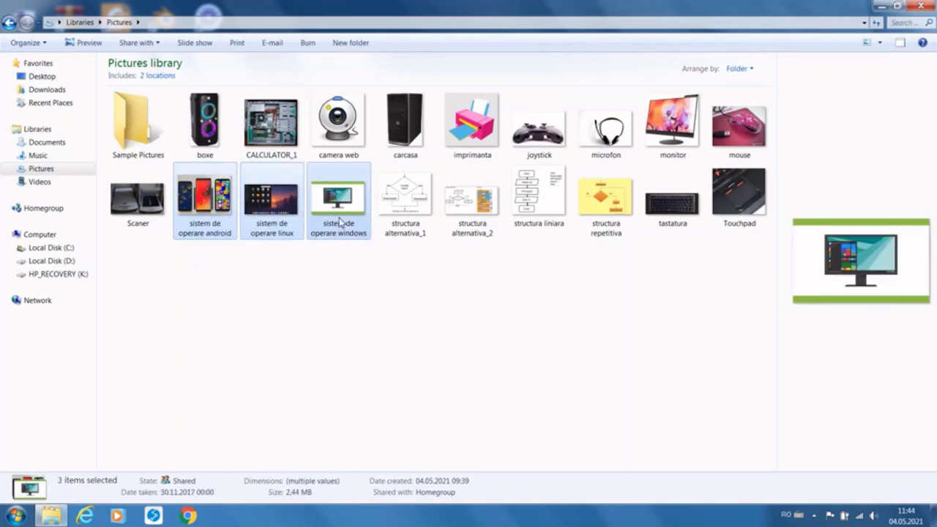
{"action": "right_click", "coordinate": [341, 223]}
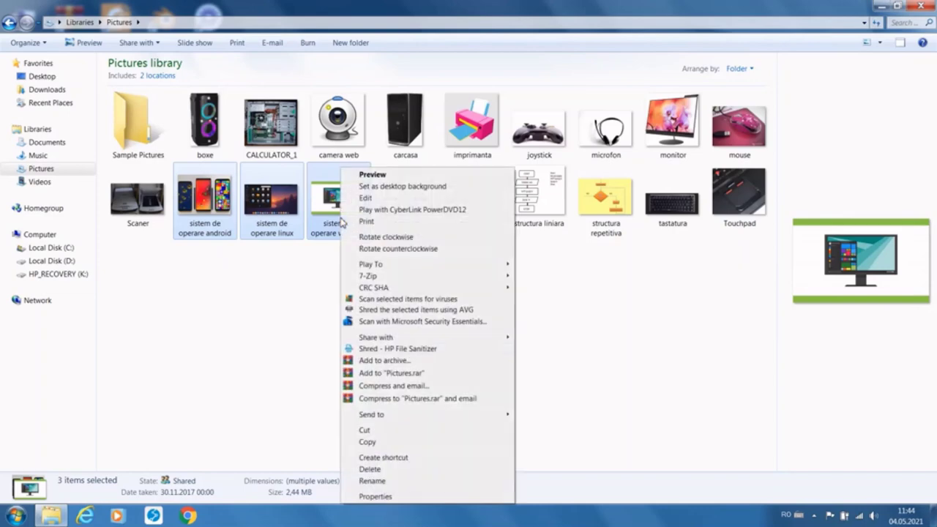
{"action": "left_click", "coordinate": [381, 442]}
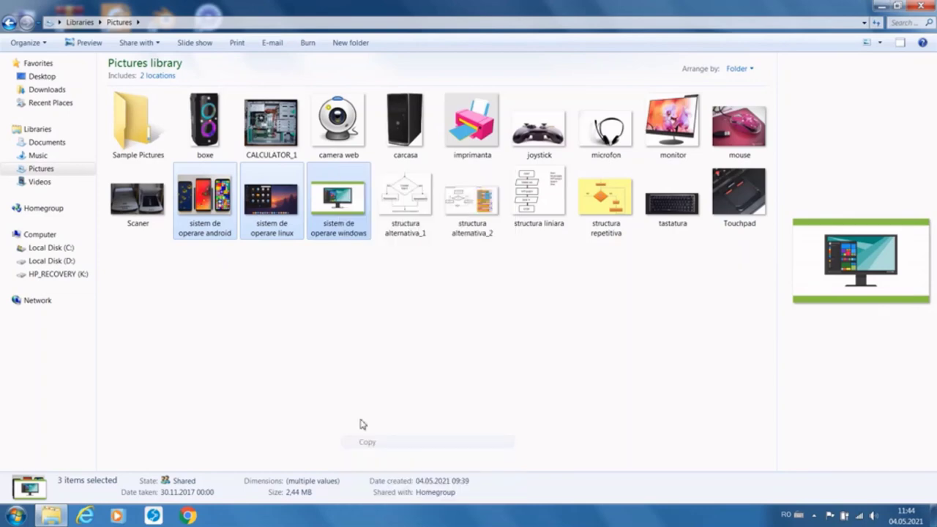
Step: Paste the three copied operating system images into the Sisteme de operare folder under Scoala > TIC on Local Disk (D:)
{"action": "left_click", "coordinate": [54, 262]}
{"action": "double_click", "coordinate": [128, 94]}
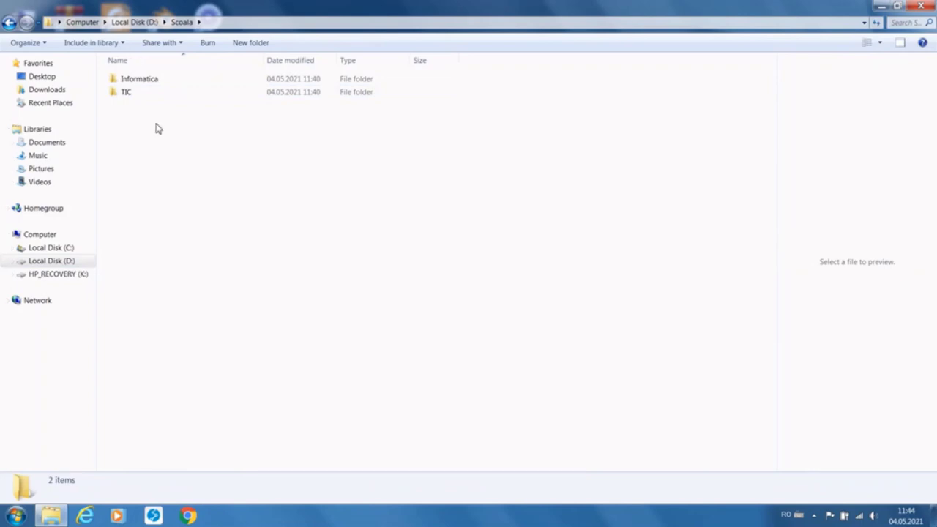
{"action": "double_click", "coordinate": [124, 93]}
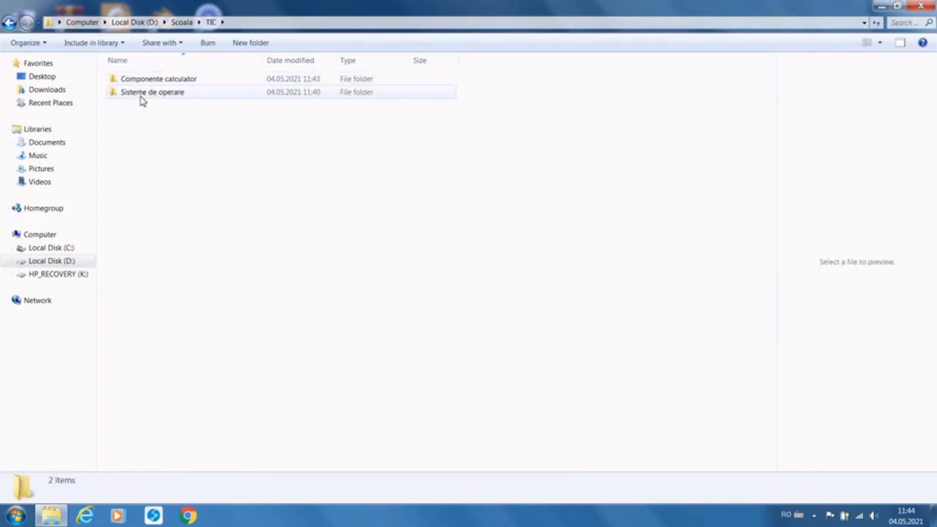
{"action": "double_click", "coordinate": [144, 98]}
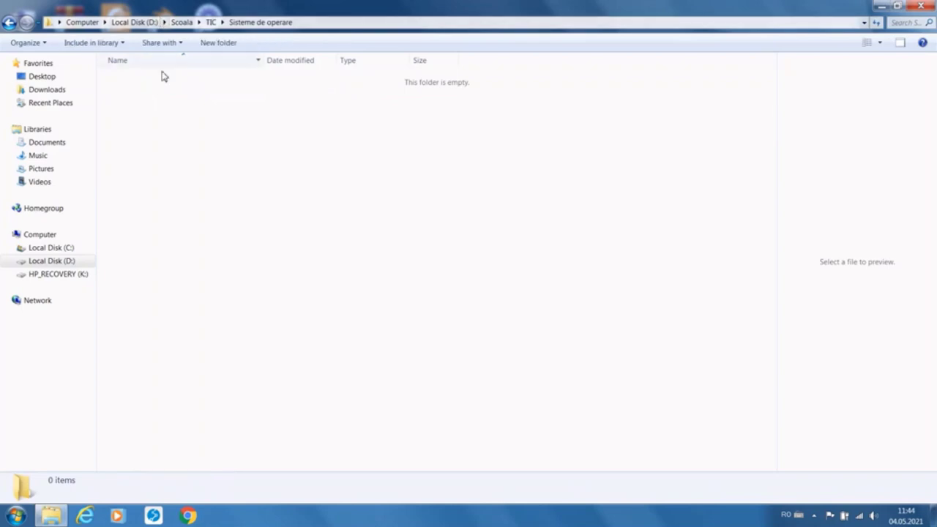
{"action": "right_click", "coordinate": [168, 98]}
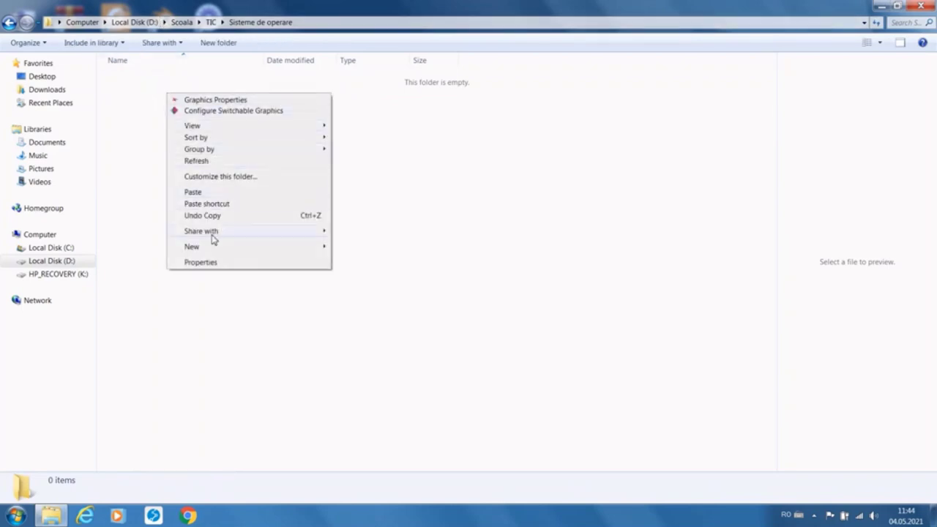
{"action": "left_click", "coordinate": [193, 193]}
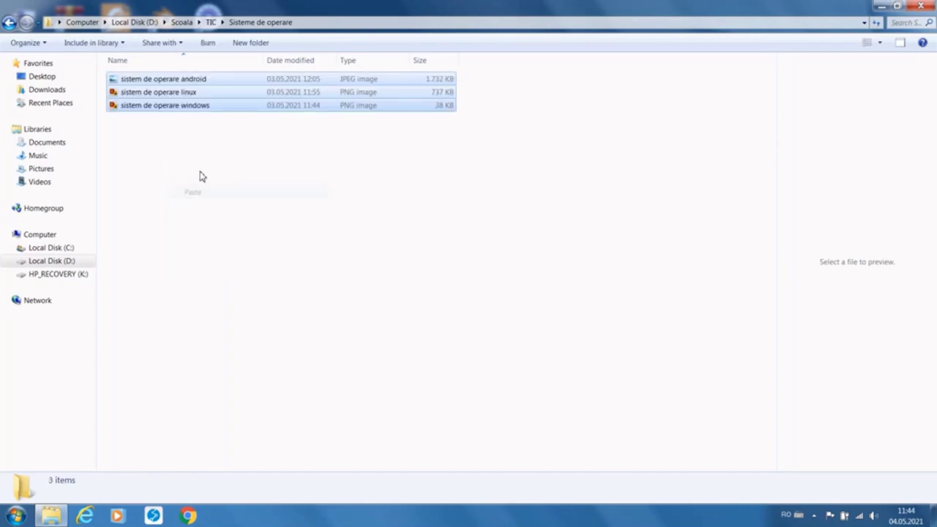
{"action": "left_click", "coordinate": [250, 191]}
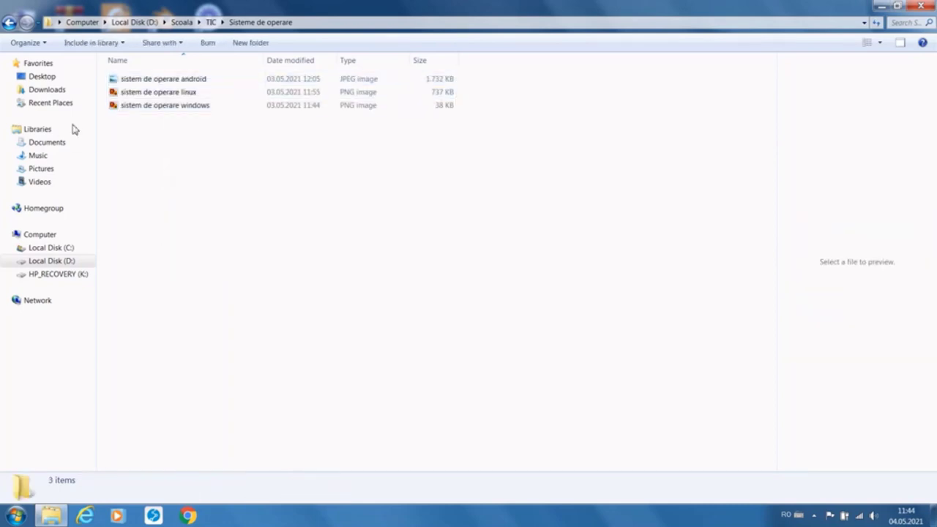
Step: Copy the structura liniara image from the Pictures library into Scoala > Informatica > Algoritimi > Structura liniara on Local Disk (D:)
{"action": "left_click", "coordinate": [42, 168]}
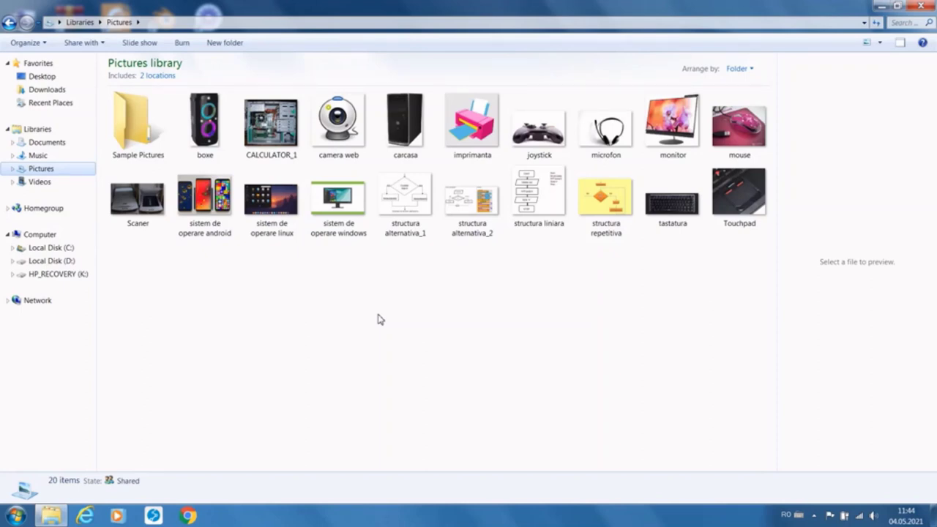
{"action": "left_click", "coordinate": [533, 212]}
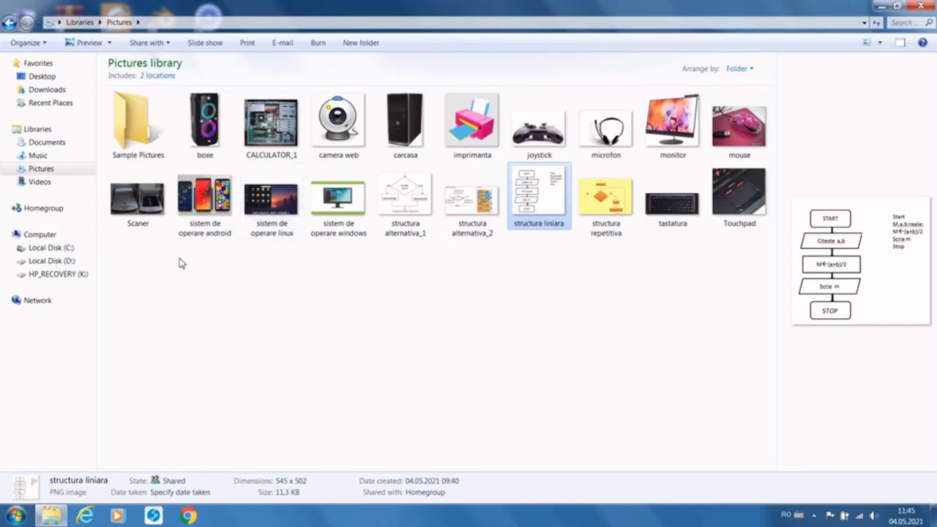
{"action": "left_click", "coordinate": [51, 260]}
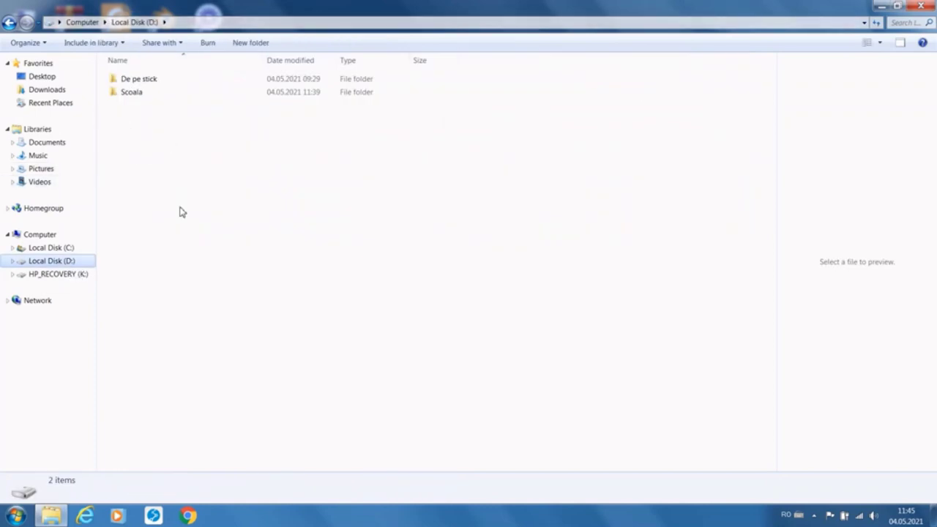
{"action": "double_click", "coordinate": [139, 97]}
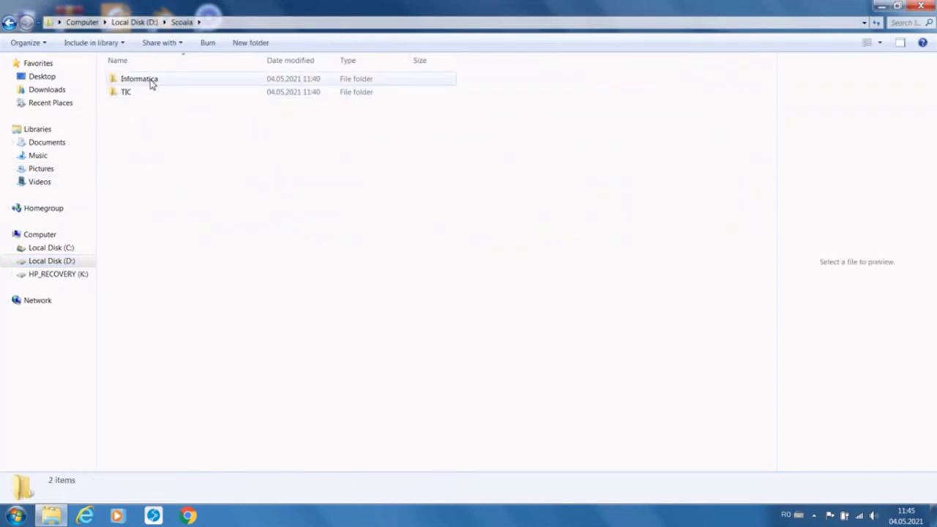
{"action": "double_click", "coordinate": [152, 83]}
{"action": "double_click", "coordinate": [142, 82]}
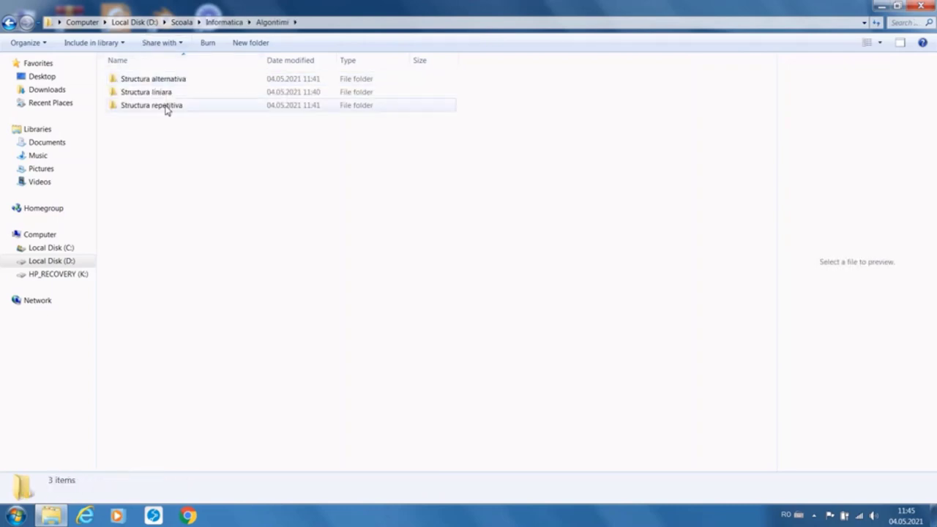
{"action": "left_click", "coordinate": [166, 93]}
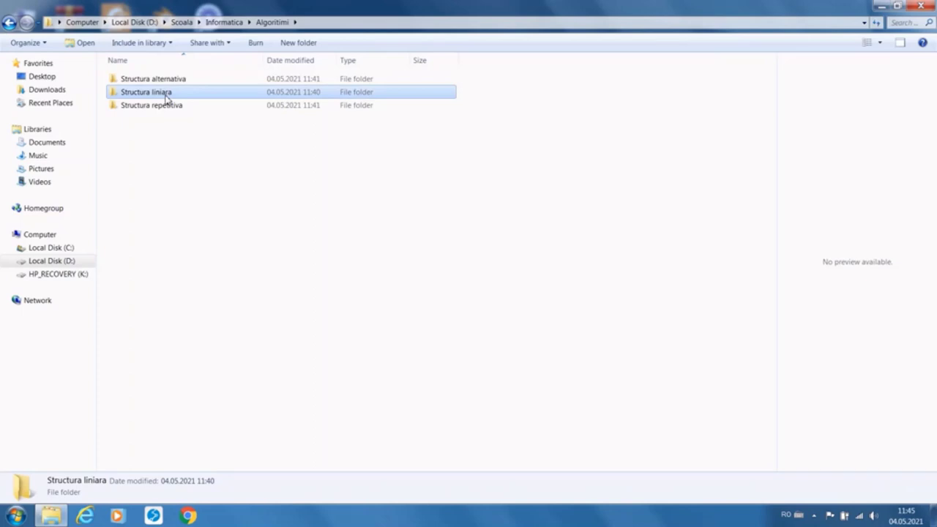
{"action": "double_click", "coordinate": [166, 97]}
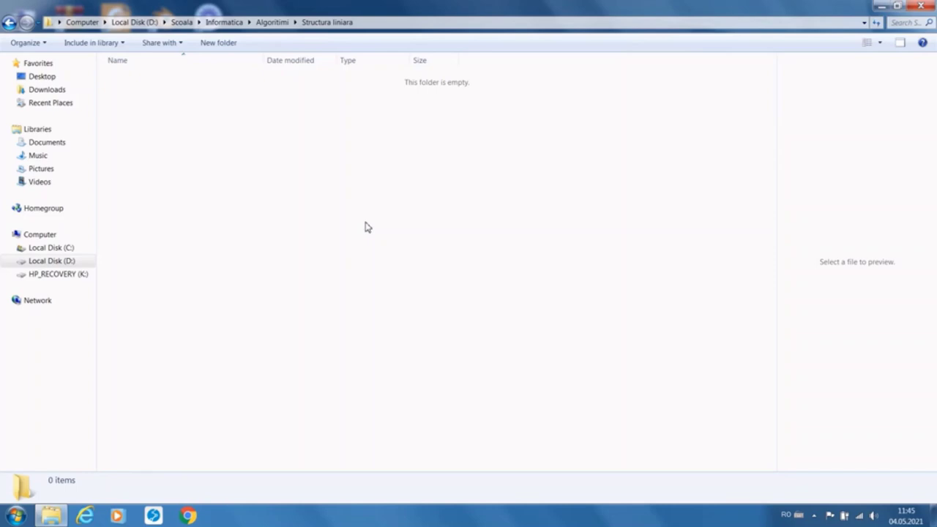
{"action": "key", "text": "ctrl+v"}
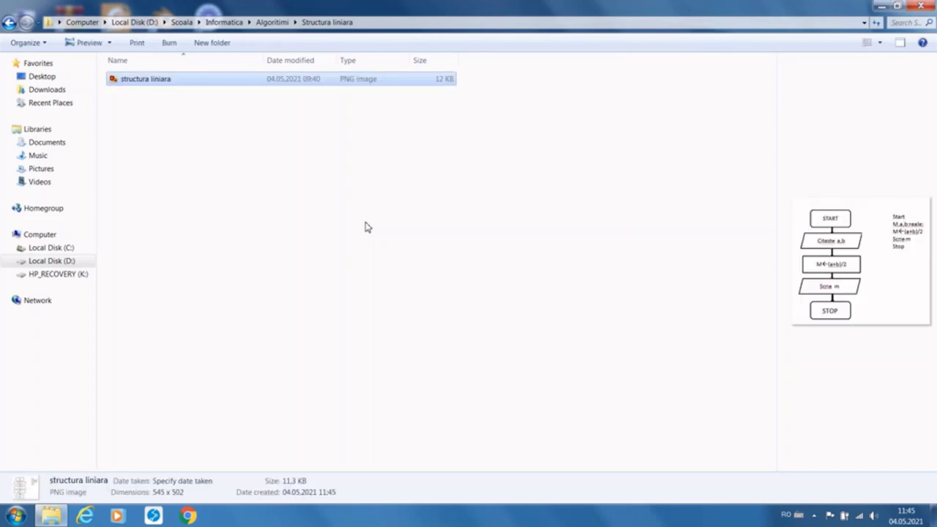
Step: Copy the images structura alternativa_1 and structura alternativa_2 from the Pictures library
{"action": "left_click", "coordinate": [42, 171]}
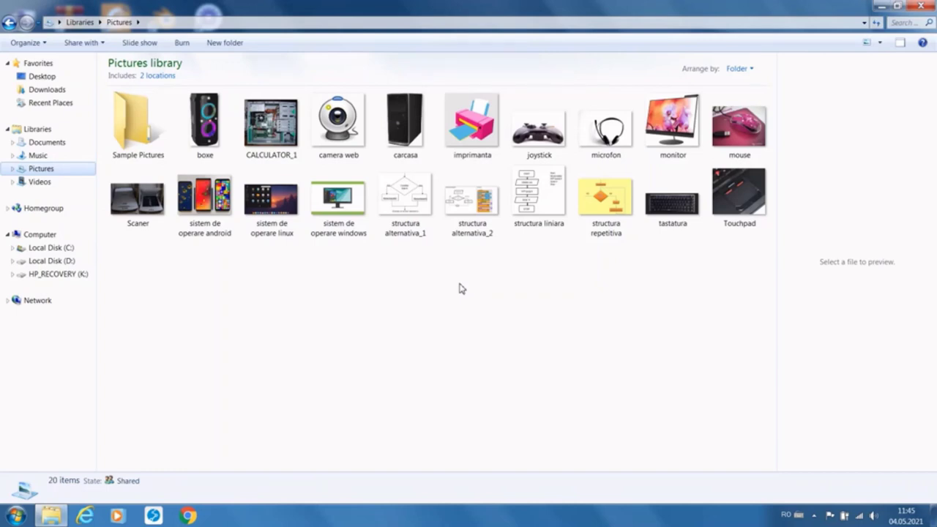
{"action": "left_click", "coordinate": [413, 221]}
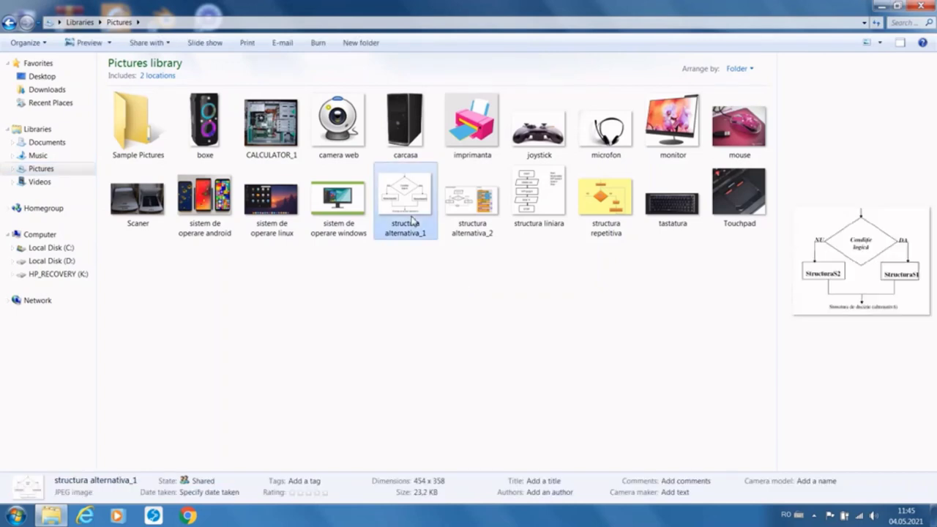
{"action": "left_click", "coordinate": [453, 219], "text": "ctrl"}
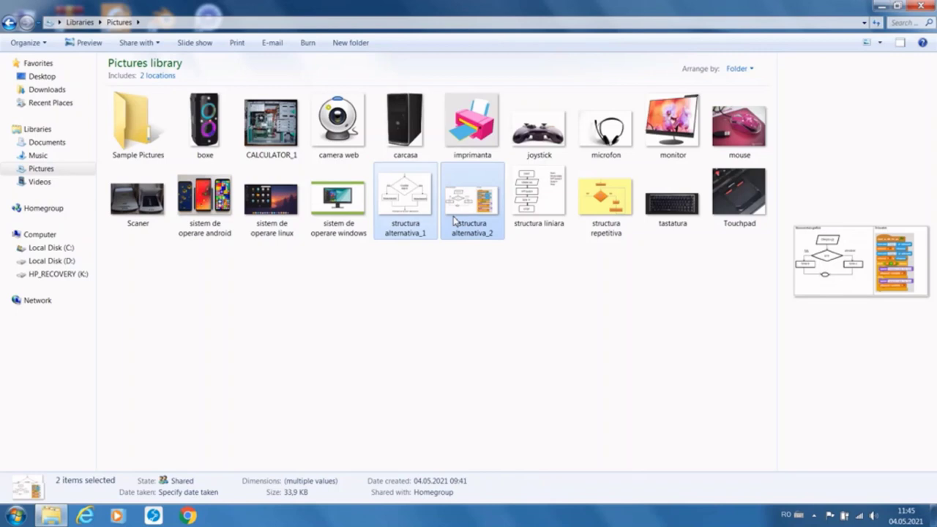
{"action": "right_click", "coordinate": [453, 219]}
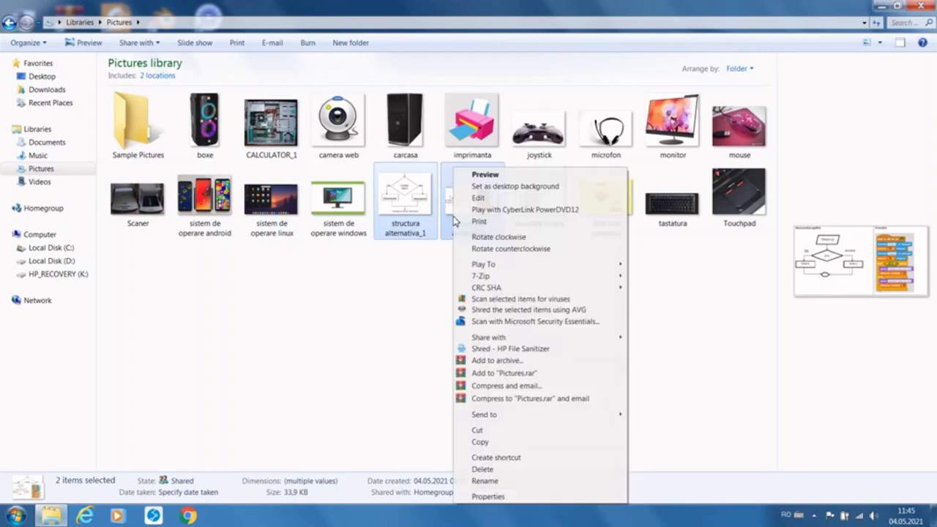
{"action": "left_click", "coordinate": [479, 442]}
Step: Paste the two copied images into Scoala > Informatica > Algoritimi > Structura alternativa on Local Disk (D:)
{"action": "left_click", "coordinate": [41, 262]}
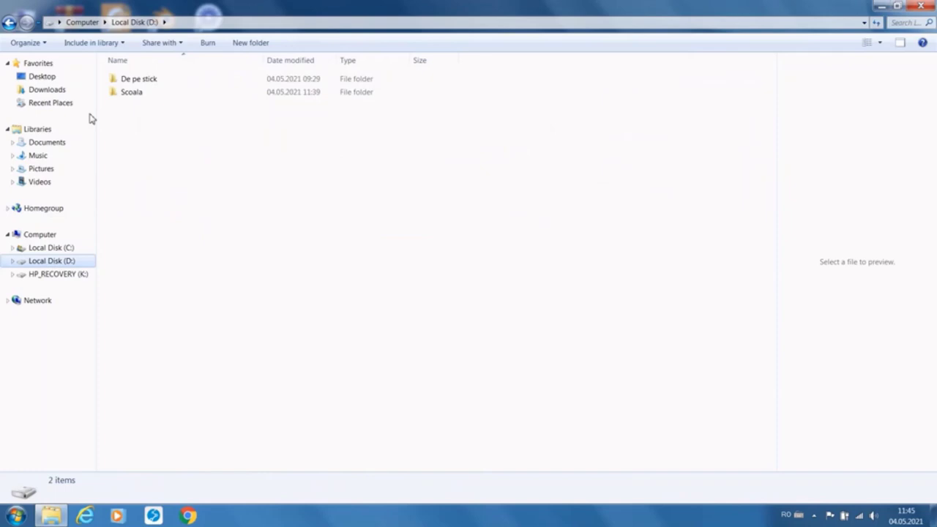
{"action": "double_click", "coordinate": [128, 93]}
{"action": "double_click", "coordinate": [132, 80]}
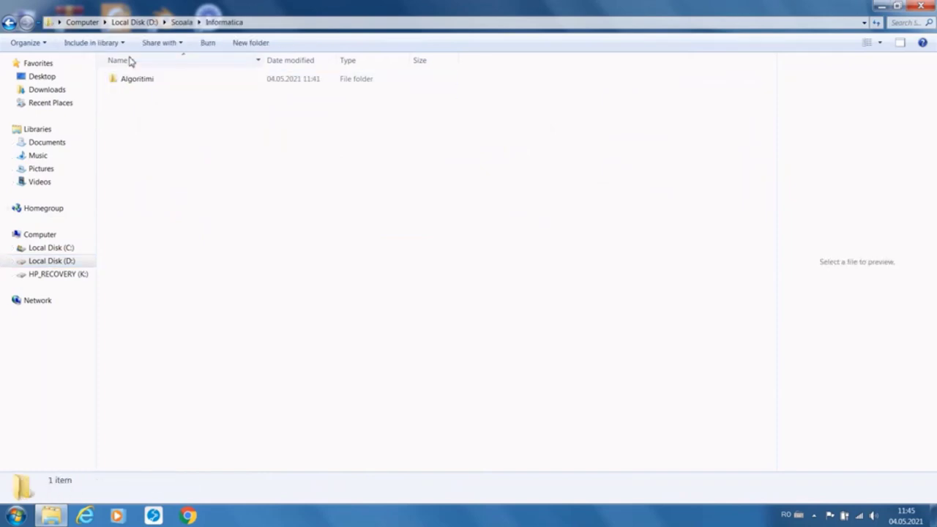
{"action": "double_click", "coordinate": [131, 79]}
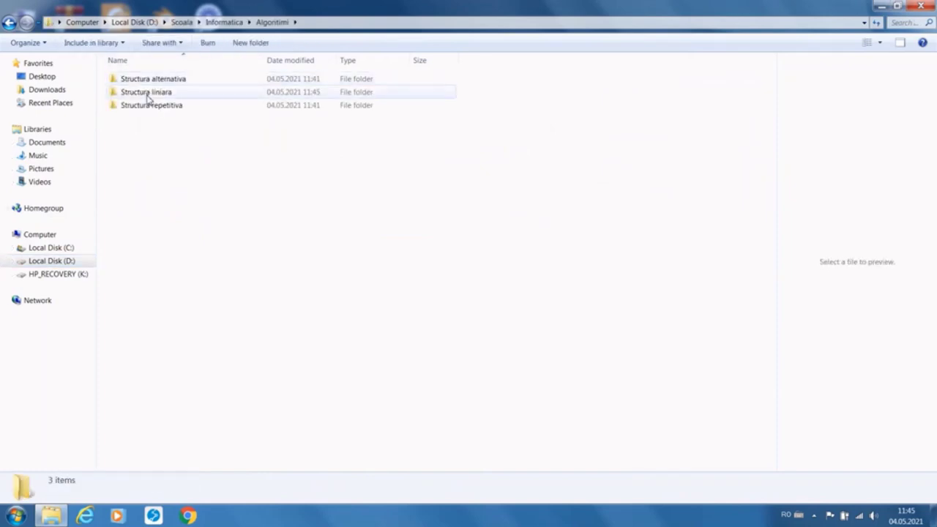
{"action": "double_click", "coordinate": [161, 81]}
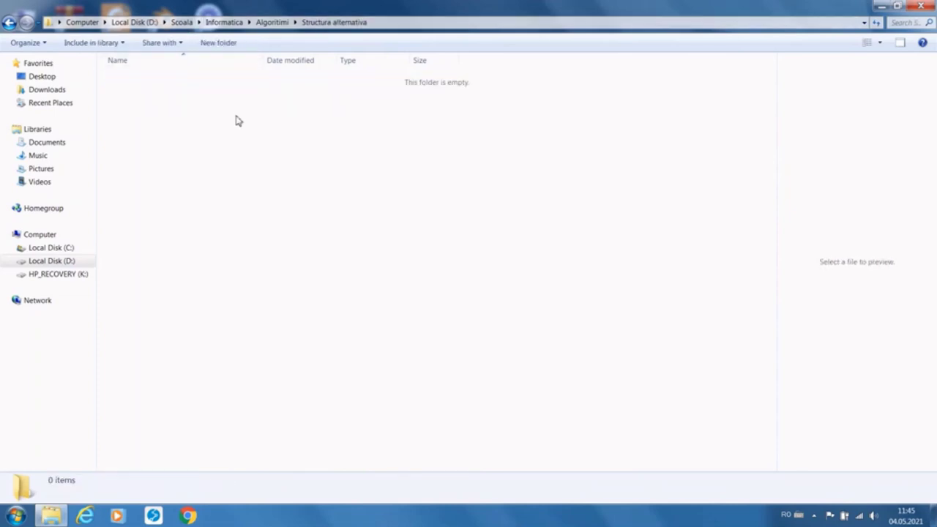
{"action": "right_click", "coordinate": [236, 121]}
{"action": "left_click", "coordinate": [263, 213]}
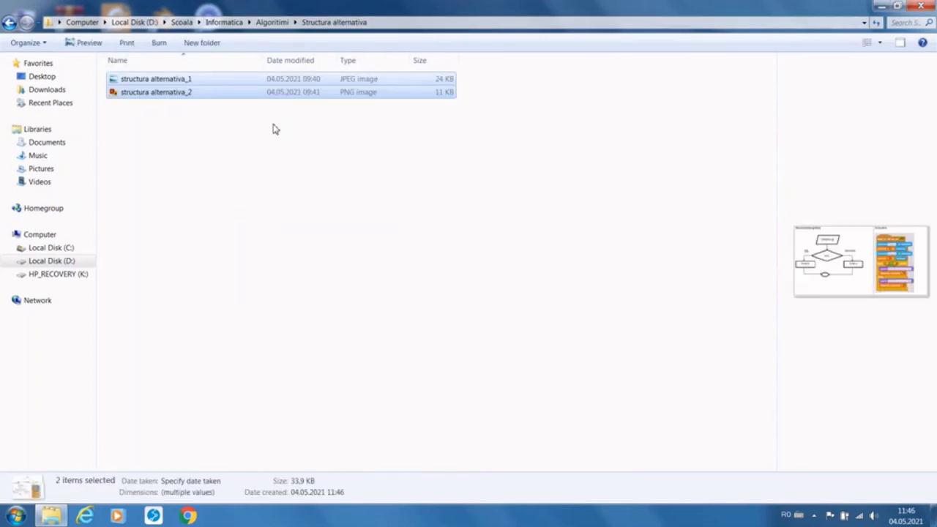
Step: Copy the structura repetitiva image from the Pictures library into Scoala > Informatica > Algoritimi > Structura repetitiva on Local Disk (D:)
{"action": "left_click", "coordinate": [44, 173]}
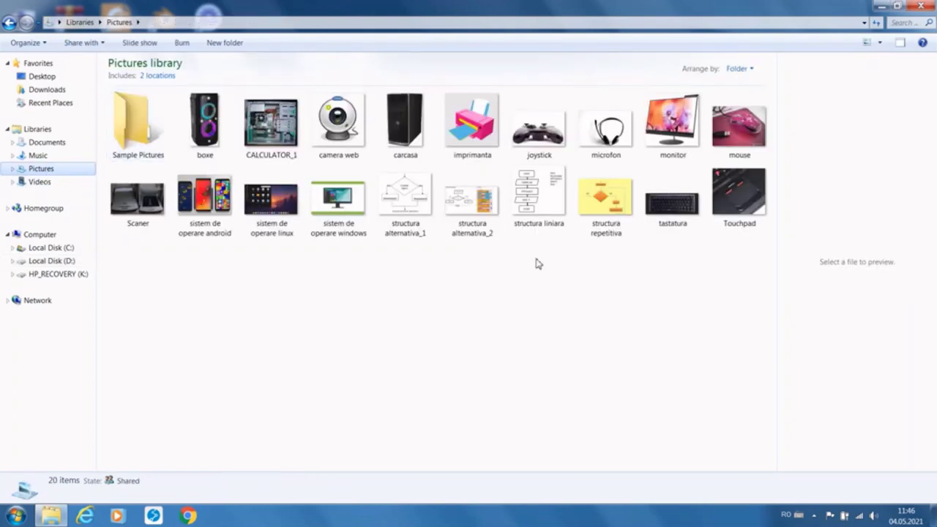
{"action": "left_click", "coordinate": [604, 217]}
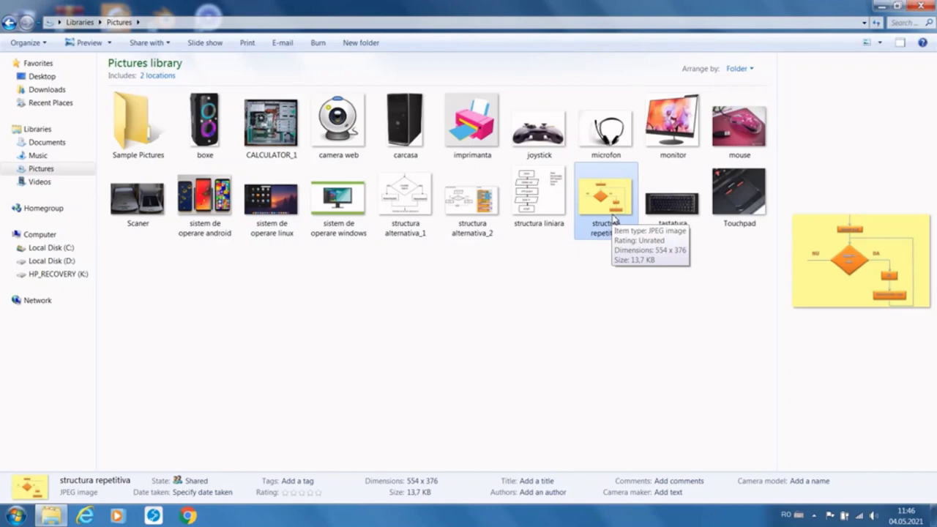
{"action": "left_click", "coordinate": [62, 262]}
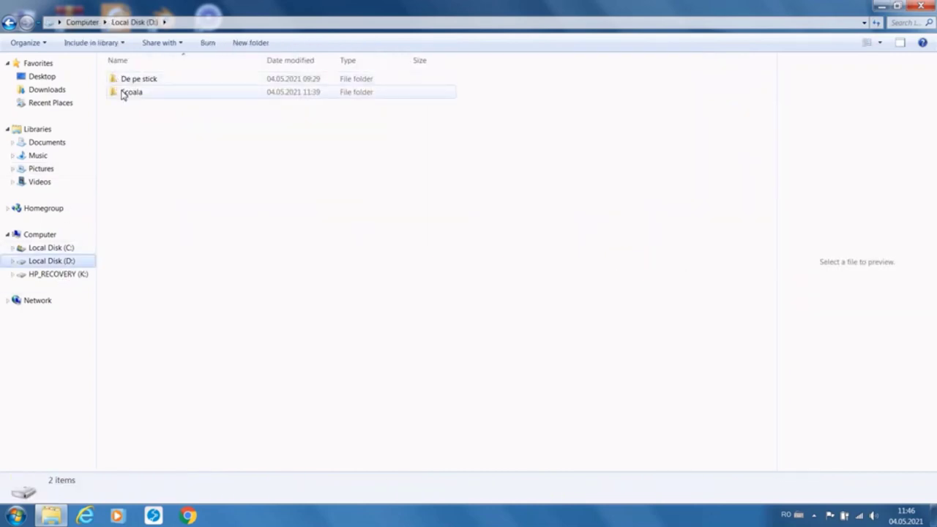
{"action": "double_click", "coordinate": [122, 92]}
{"action": "double_click", "coordinate": [124, 79]}
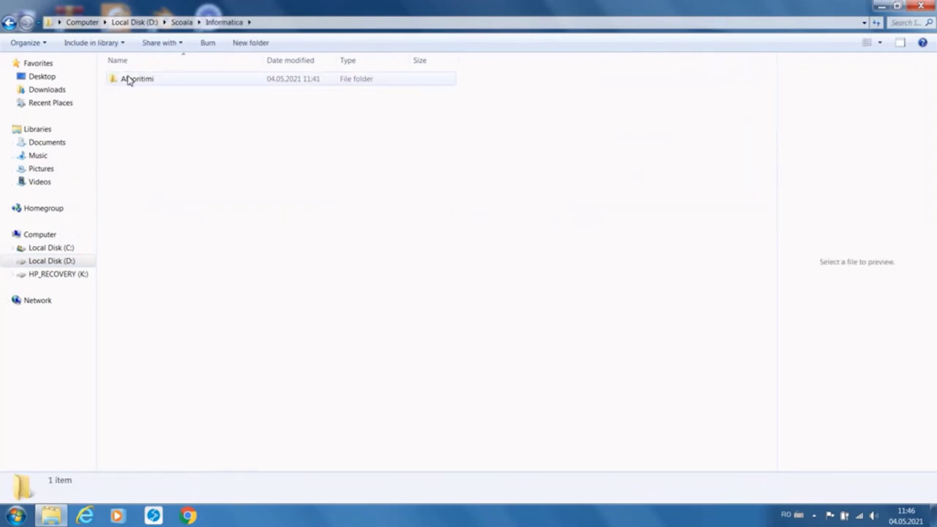
{"action": "double_click", "coordinate": [127, 78]}
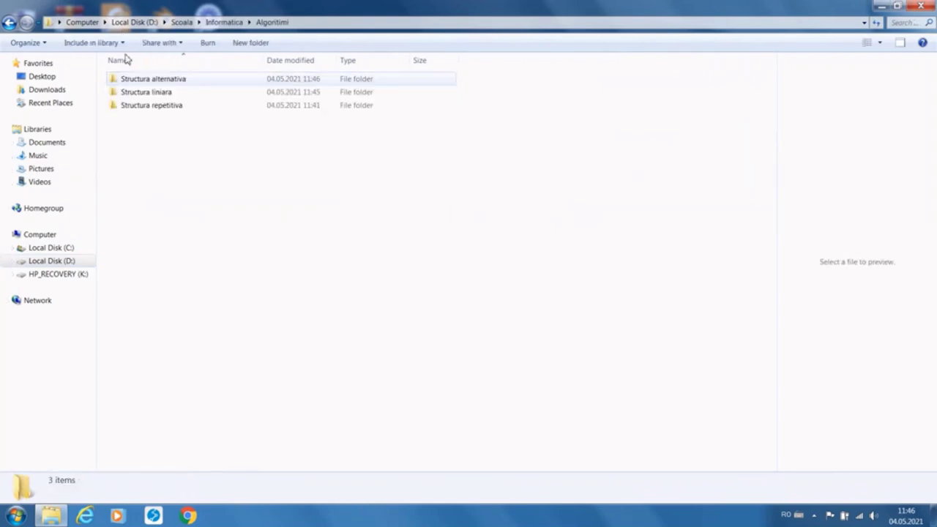
{"action": "double_click", "coordinate": [156, 106]}
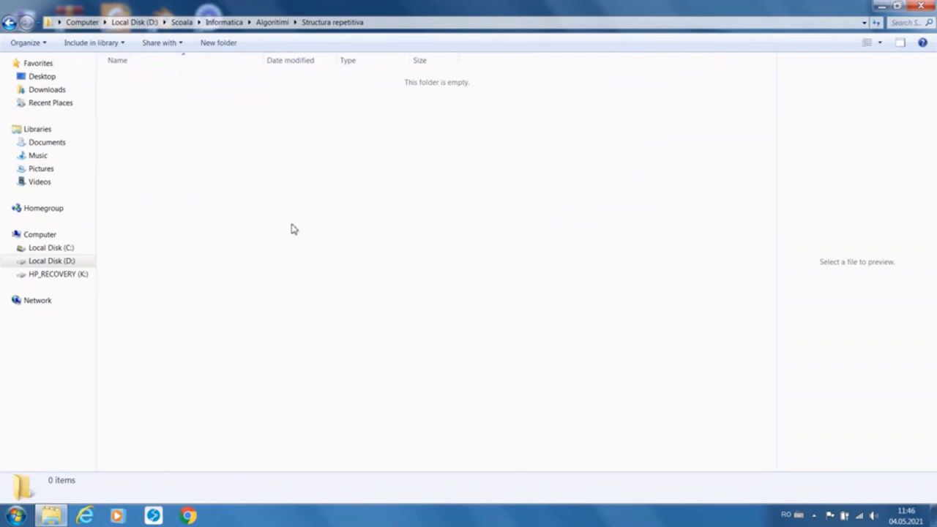
{"action": "key", "text": "ctrl+v"}
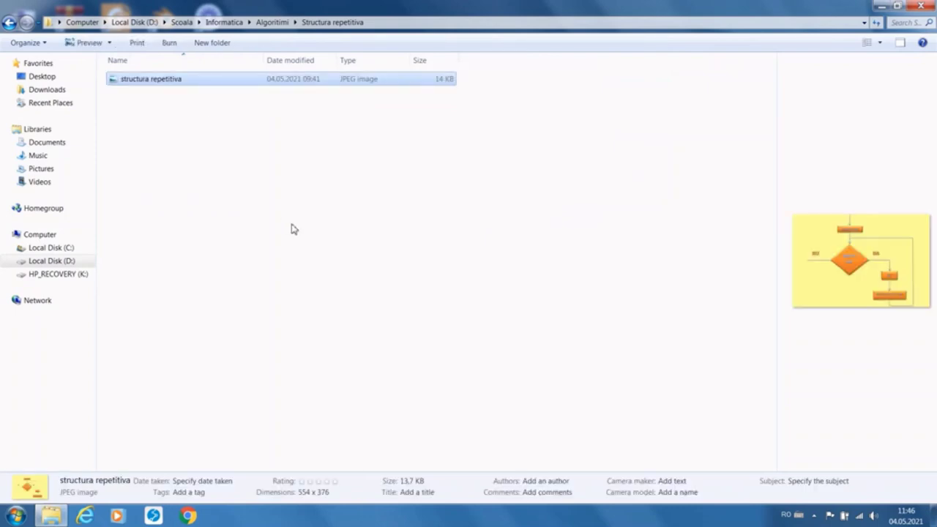
{"action": "left_click", "coordinate": [291, 229]}
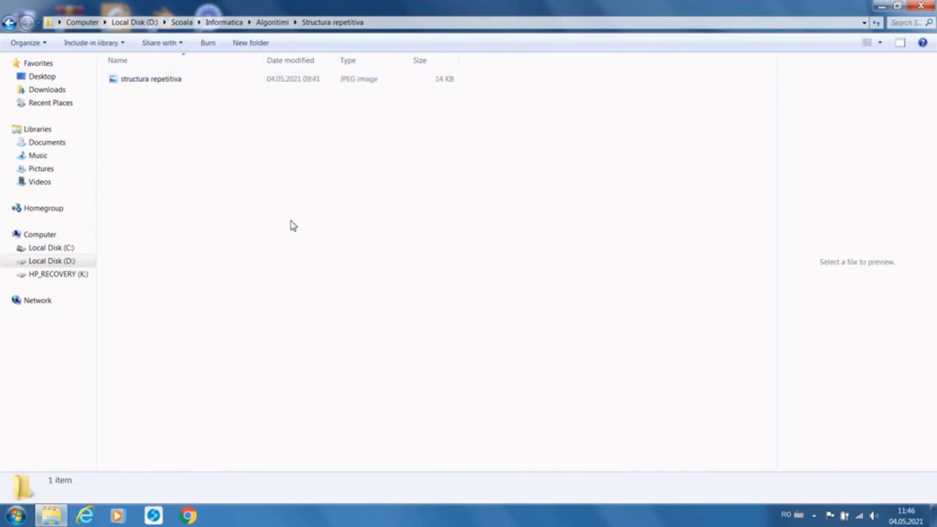
Step: Check the contents of the Structura alternativa, Structura liniara and Structura repetitiva folders under Scoala > Informatica > Algoritimi
{"action": "left_click", "coordinate": [181, 22]}
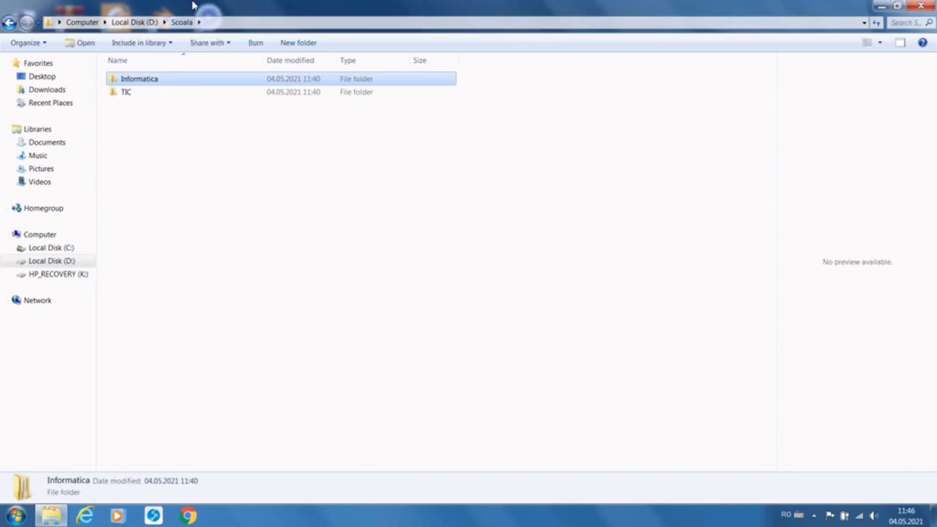
{"action": "left_click", "coordinate": [135, 22]}
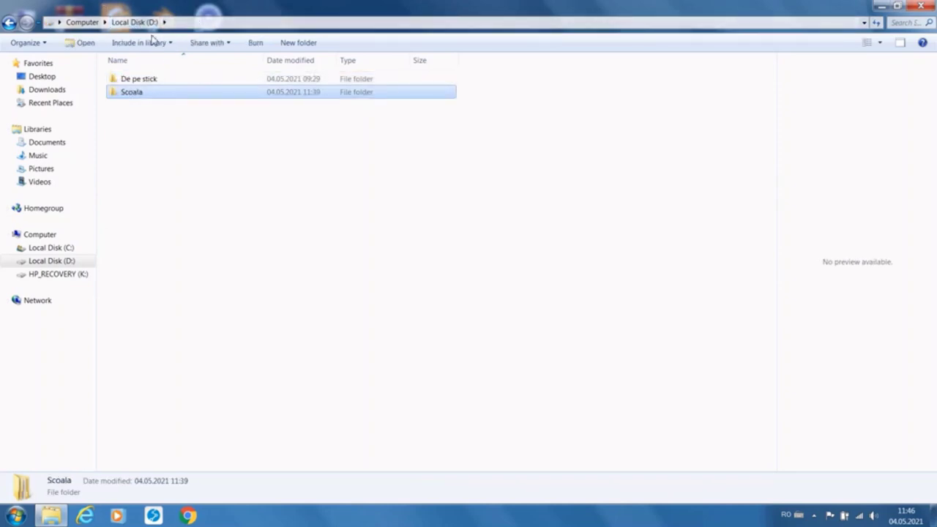
{"action": "double_click", "coordinate": [126, 96]}
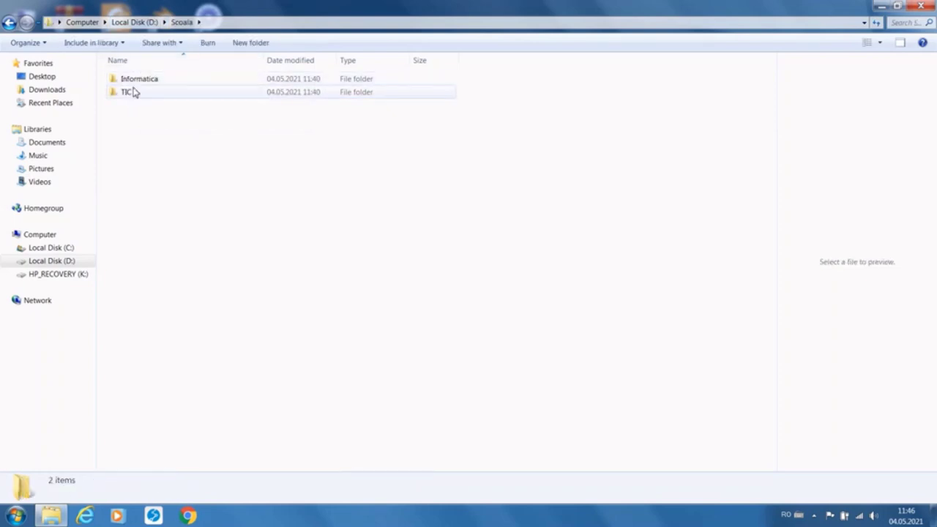
{"action": "double_click", "coordinate": [149, 82]}
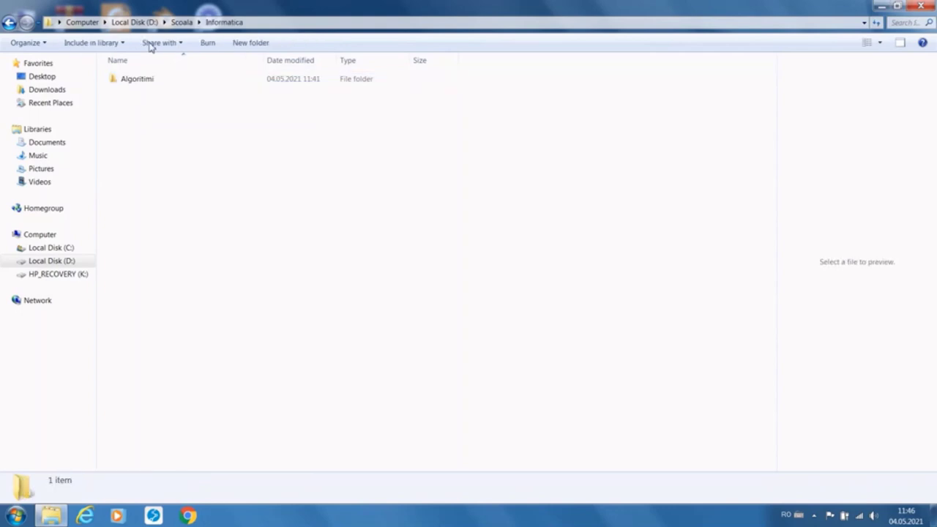
{"action": "double_click", "coordinate": [144, 87]}
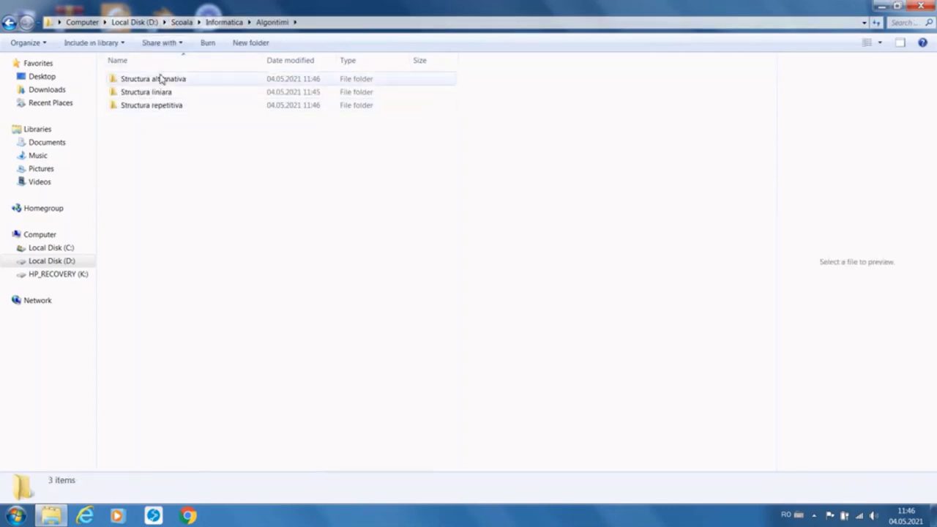
{"action": "double_click", "coordinate": [161, 81]}
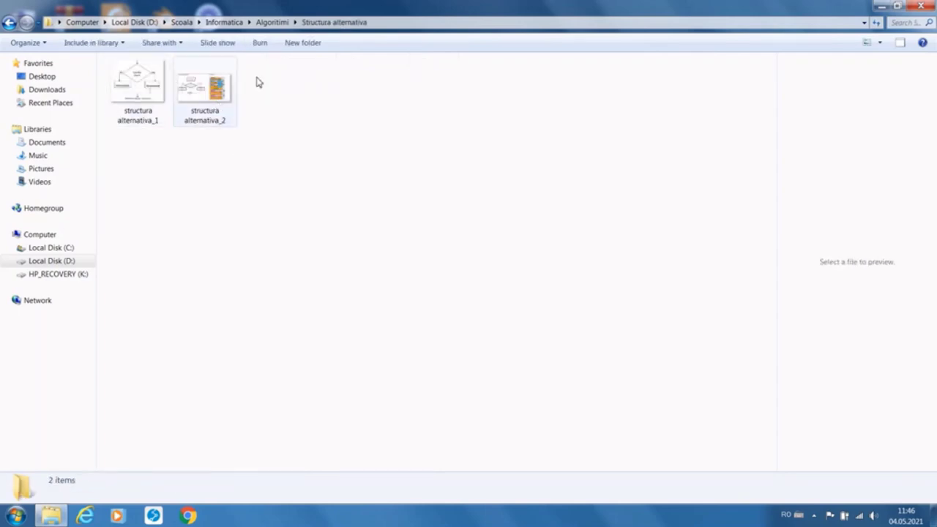
{"action": "left_click", "coordinate": [273, 22]}
{"action": "double_click", "coordinate": [154, 93]}
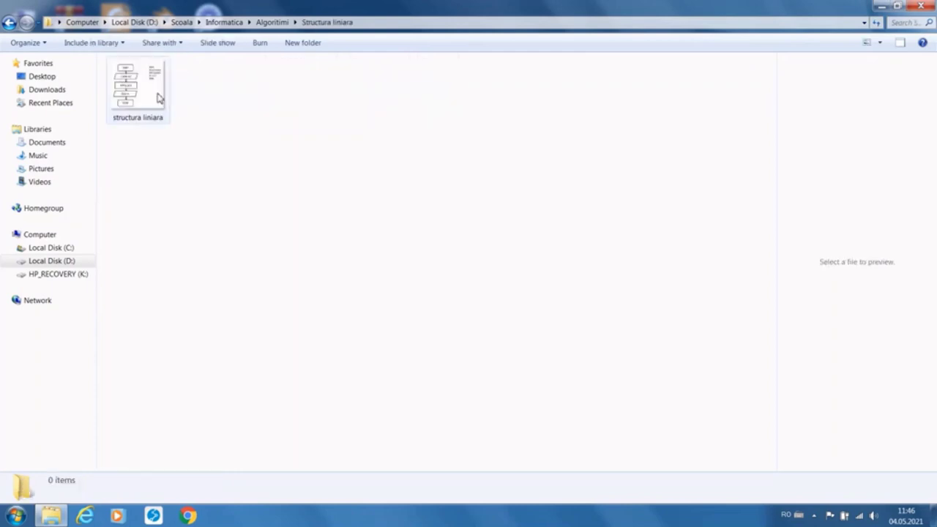
{"action": "left_click", "coordinate": [272, 22]}
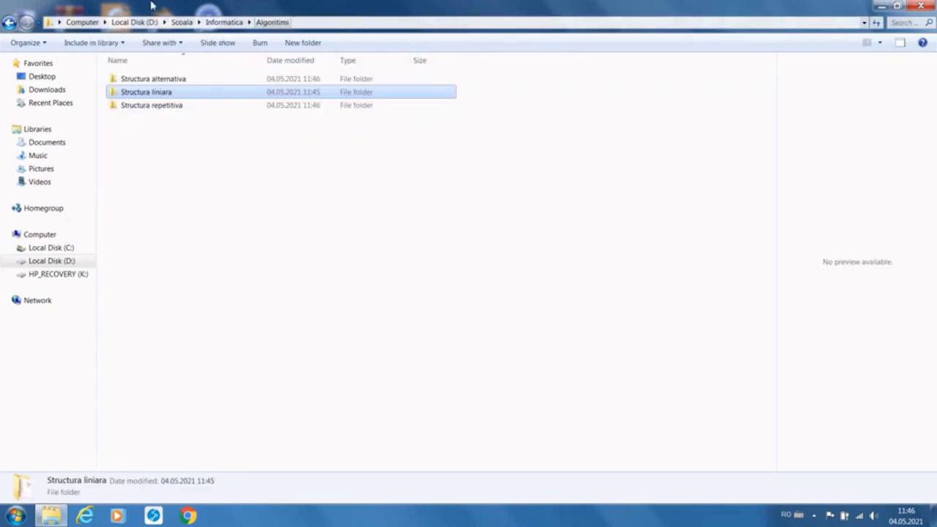
{"action": "left_click", "coordinate": [157, 106]}
{"action": "double_click", "coordinate": [158, 107]}
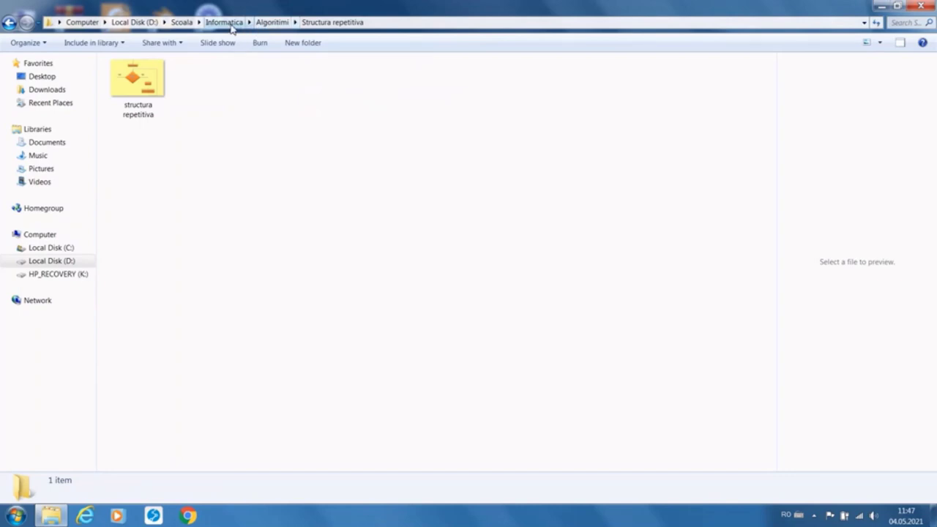
Step: Check the contents of the Componente calculator and Sisteme de operare folders under Scoala > TIC
{"action": "left_click", "coordinate": [181, 22]}
{"action": "double_click", "coordinate": [128, 93]}
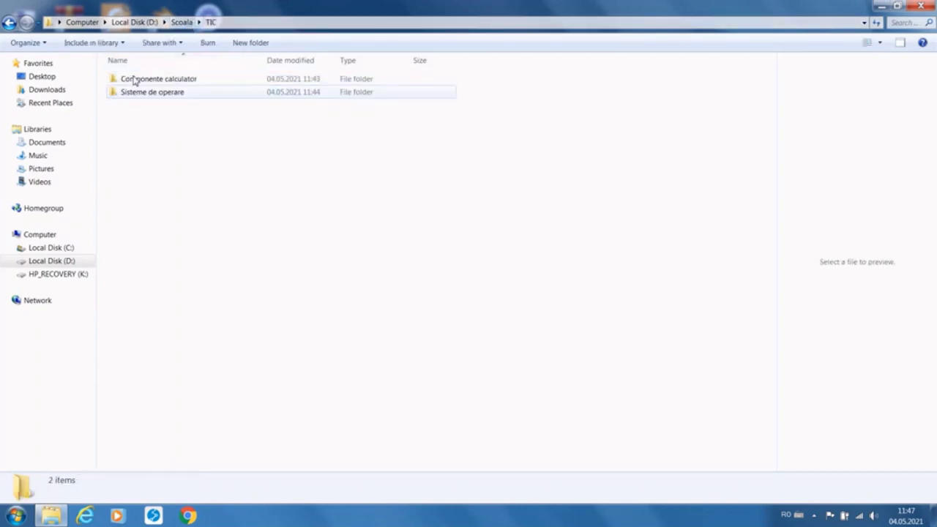
{"action": "double_click", "coordinate": [195, 85]}
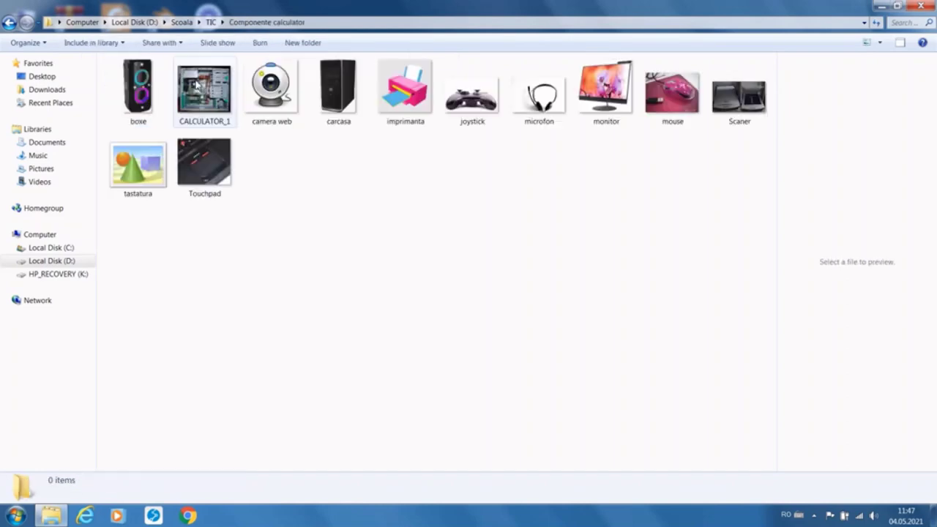
{"action": "left_click", "coordinate": [211, 23]}
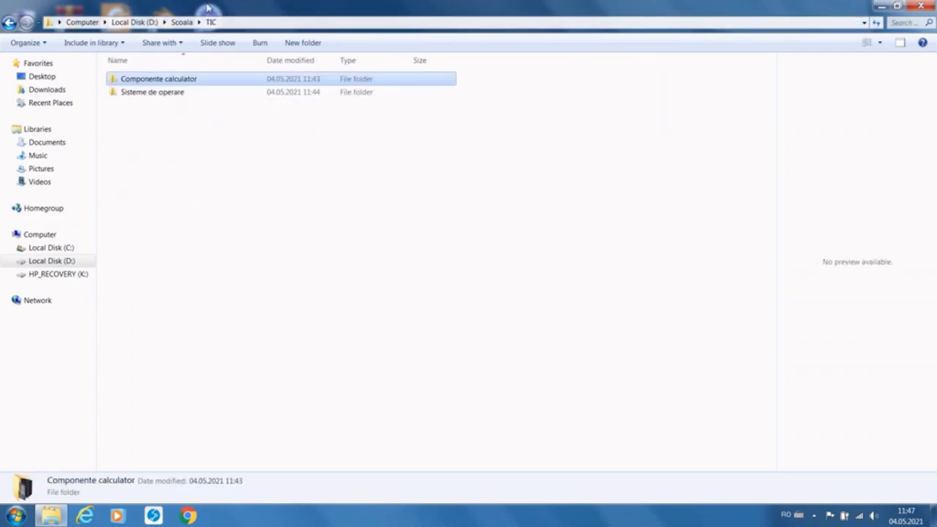
{"action": "double_click", "coordinate": [167, 94]}
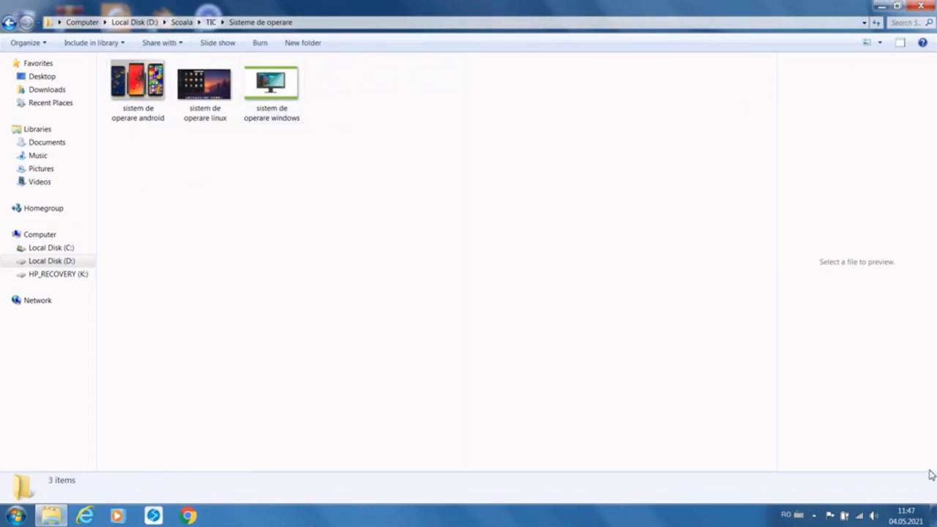
{"action": "left_click", "coordinate": [813, 515]}
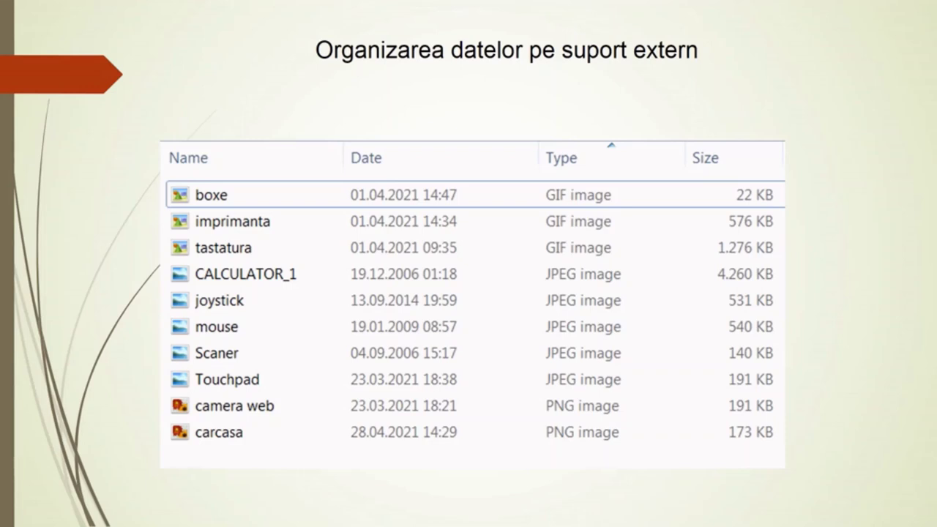
{"action": "key", "text": "Right"}
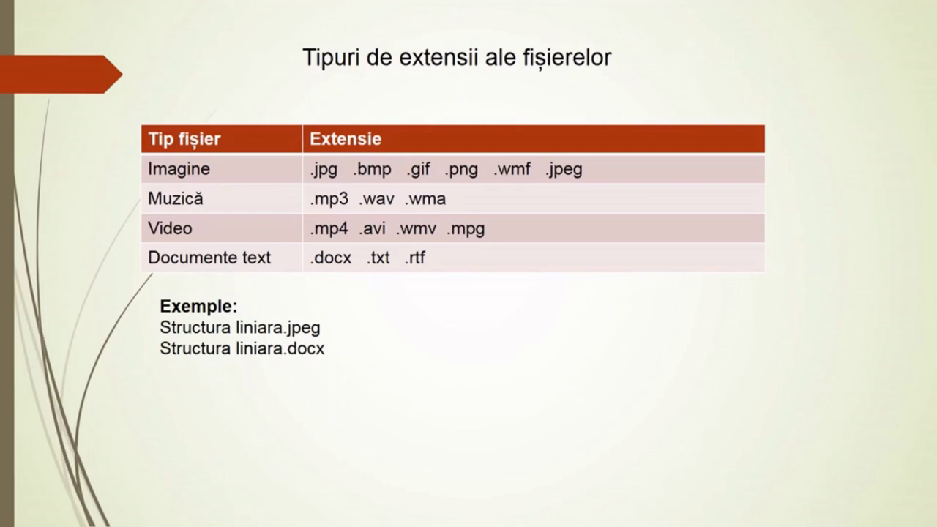